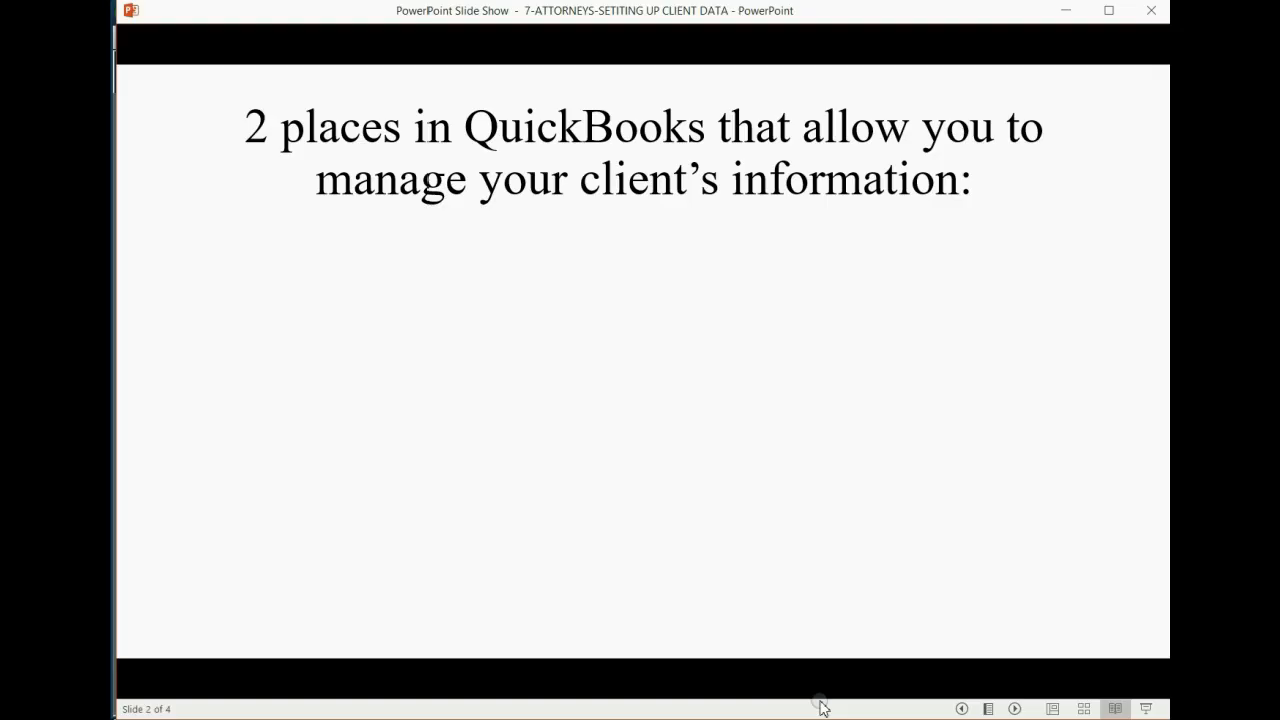
key("Right")
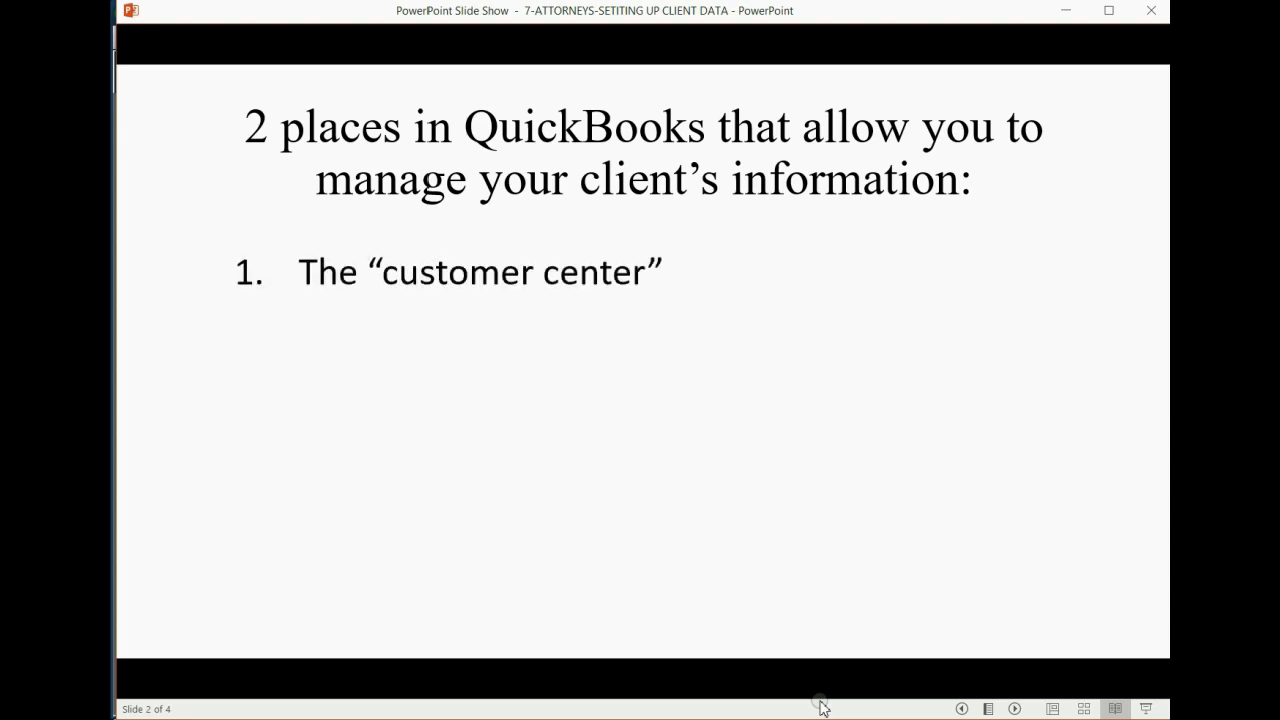
key("Right")
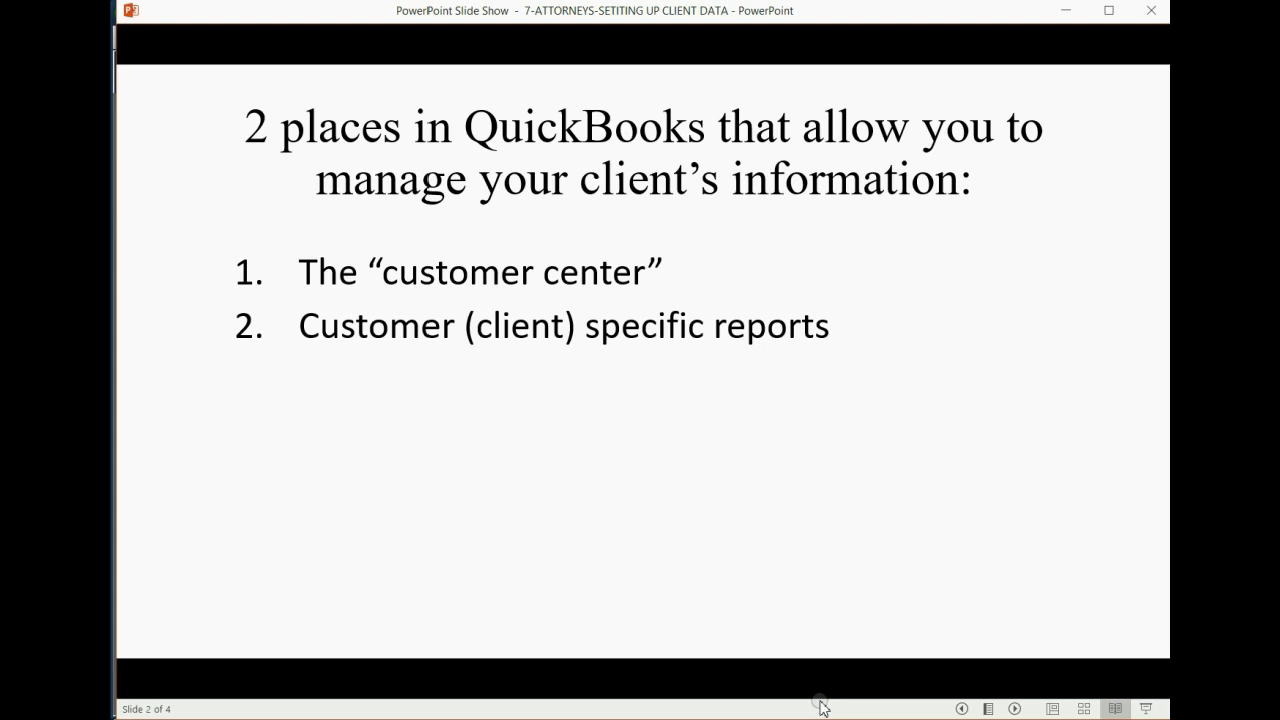
key("Right")
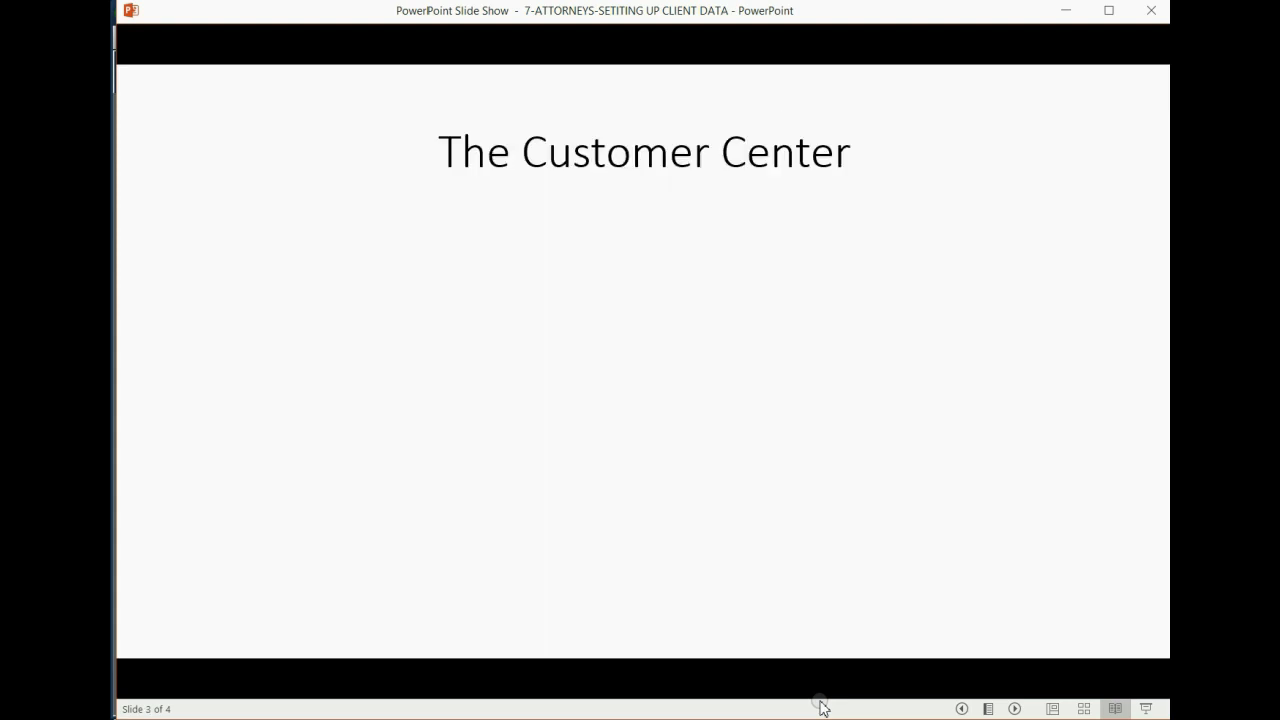
key("Right")
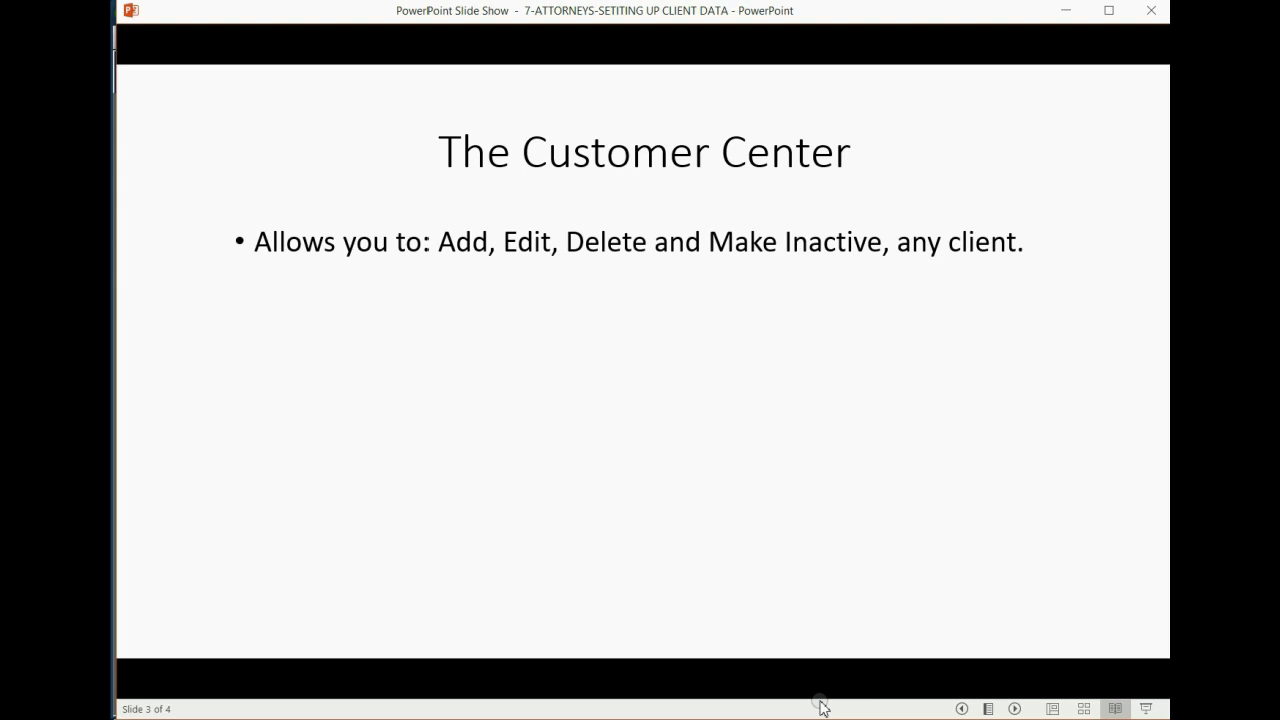
key("Right")
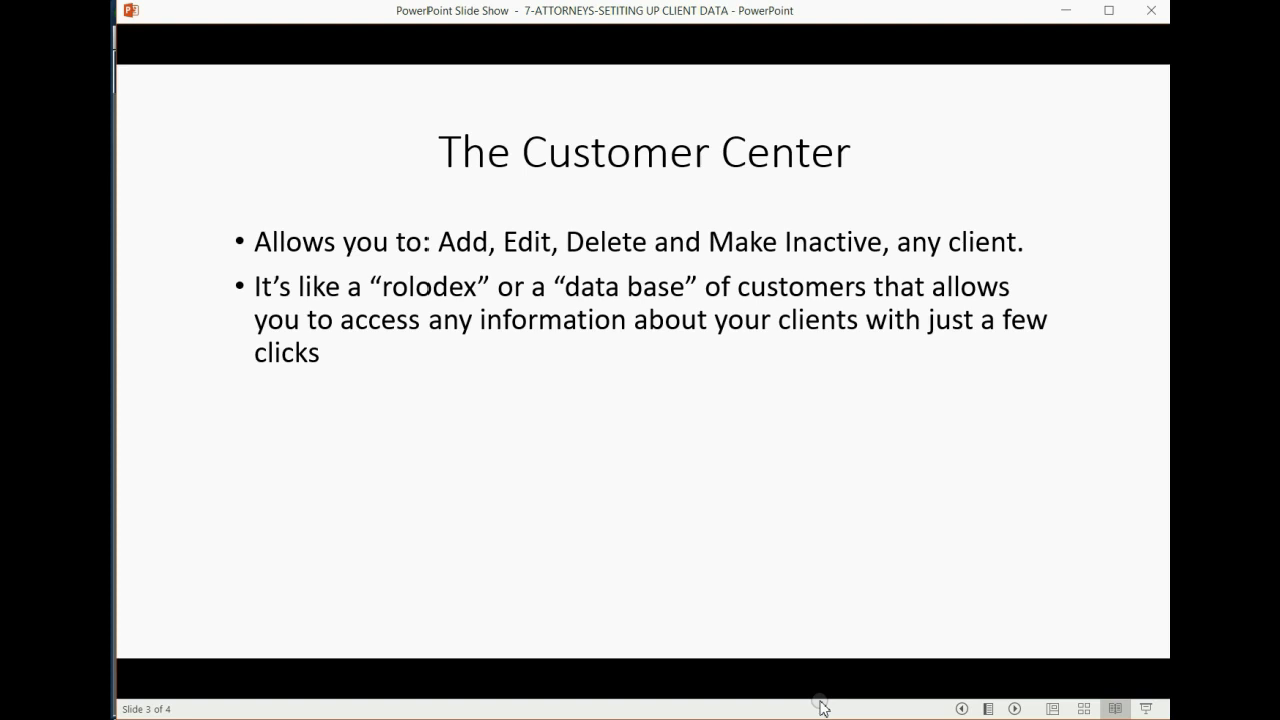
key("Right")
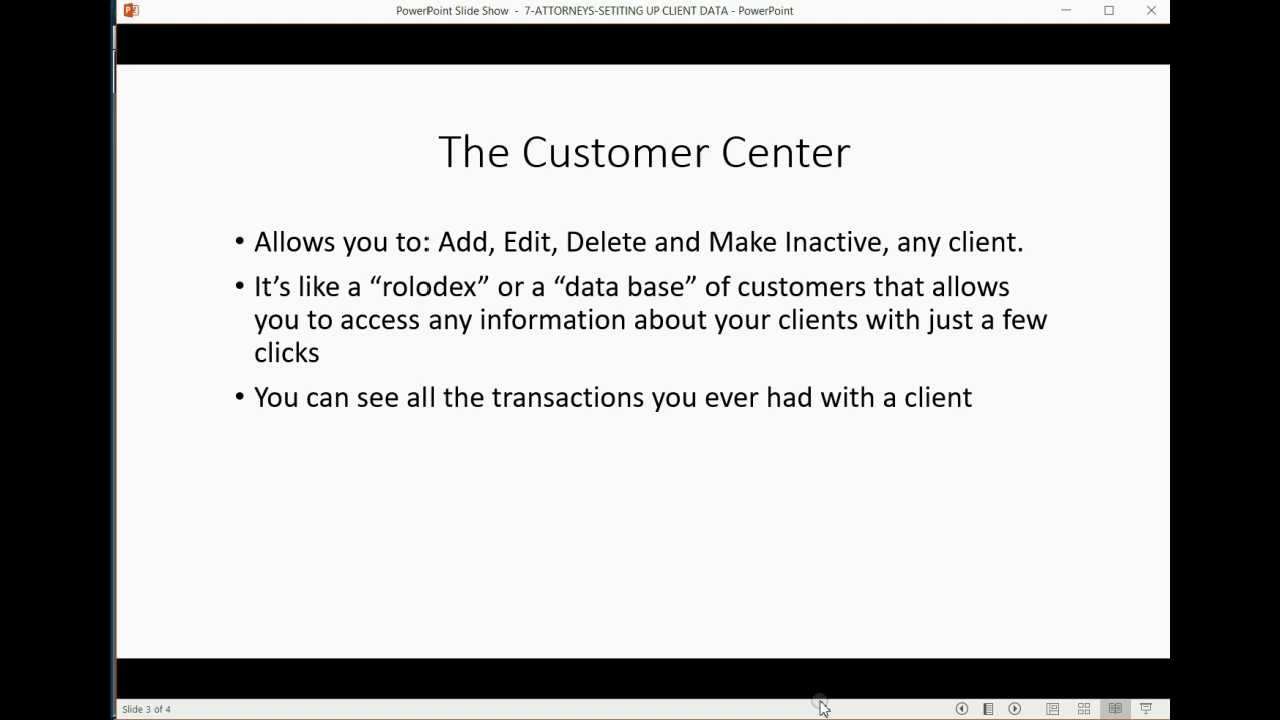
key("Right")
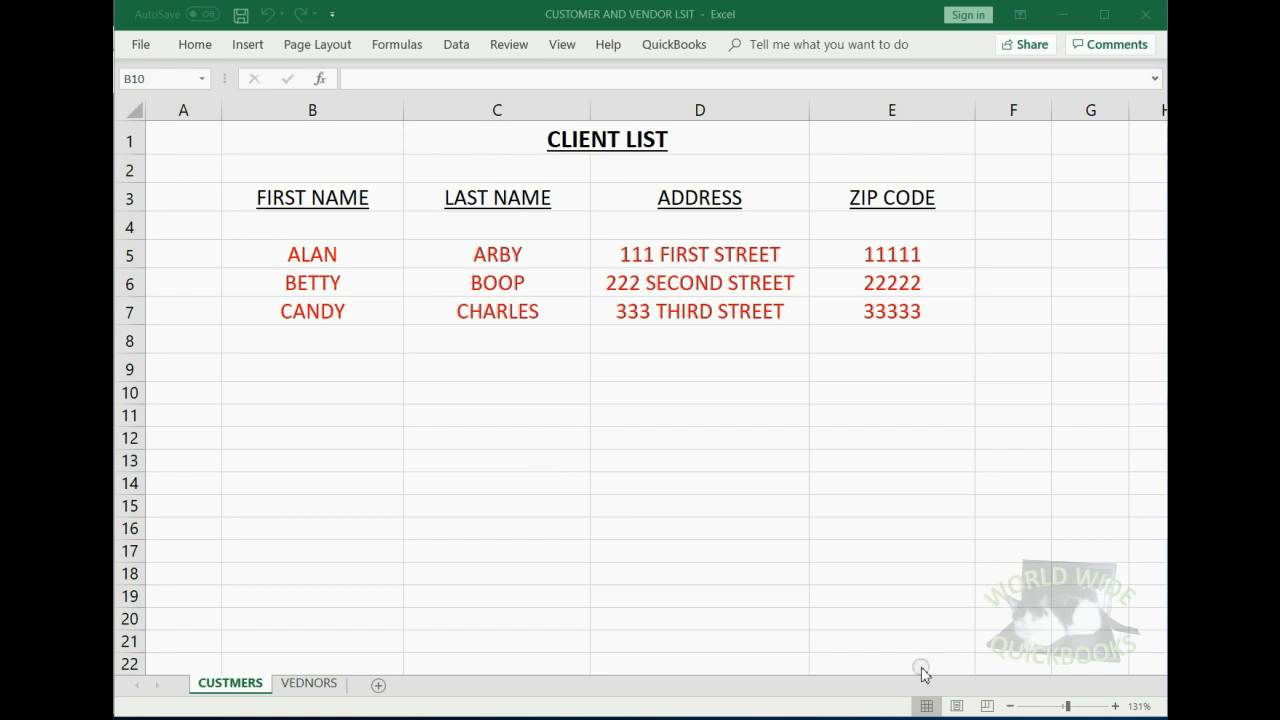
- Switch to QuickBooks, close the open Customer Center window and open the Customer Center again
key("alt+Tab")
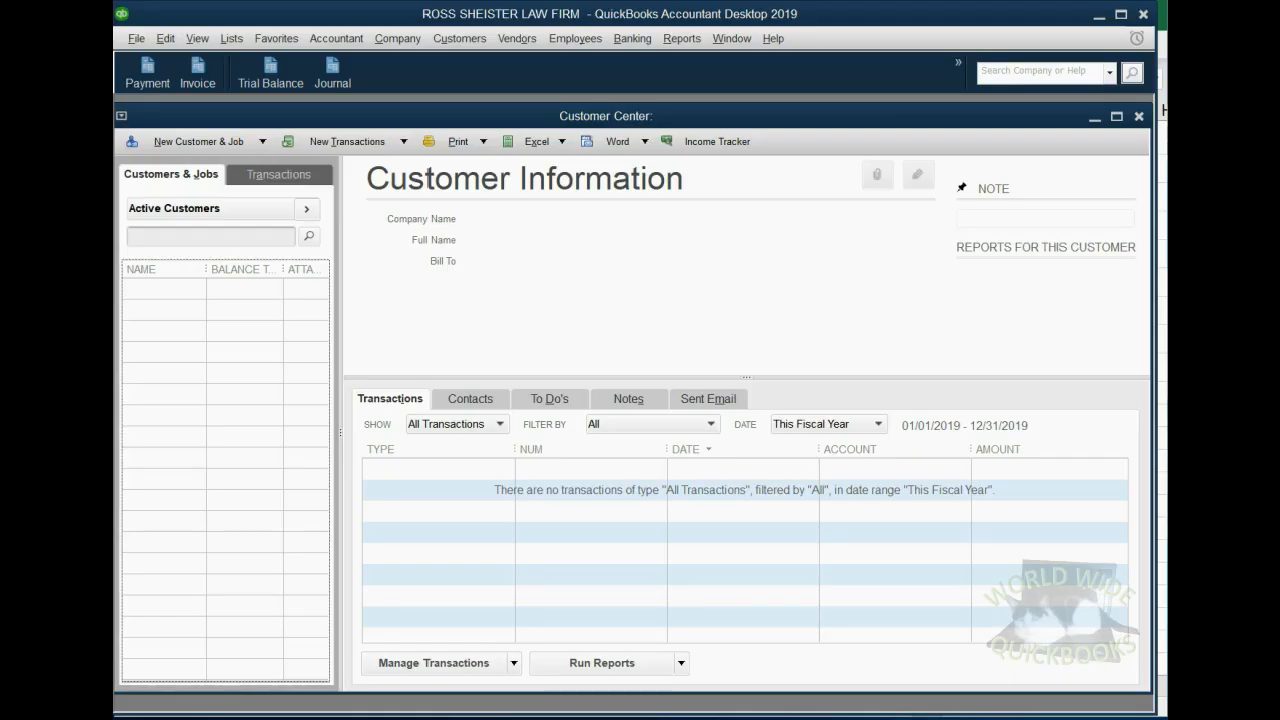
left_click_drag(778, 108, 774, 132)
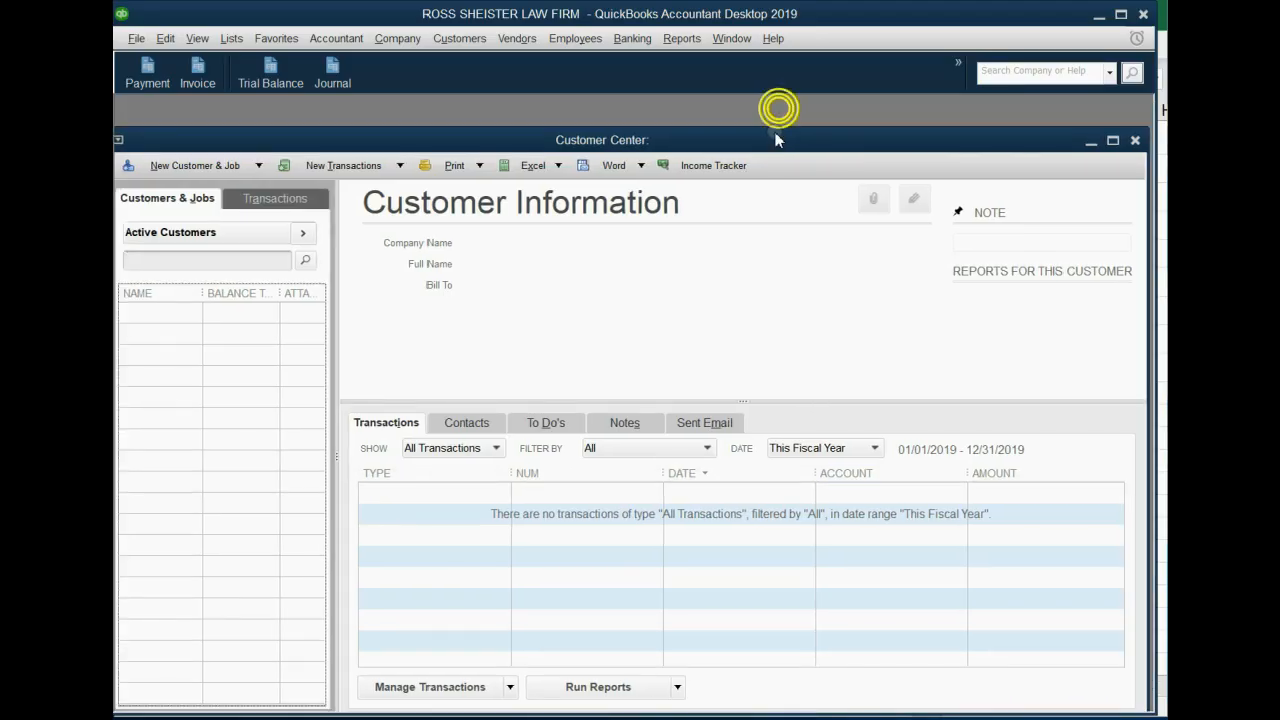
left_click(1135, 140)
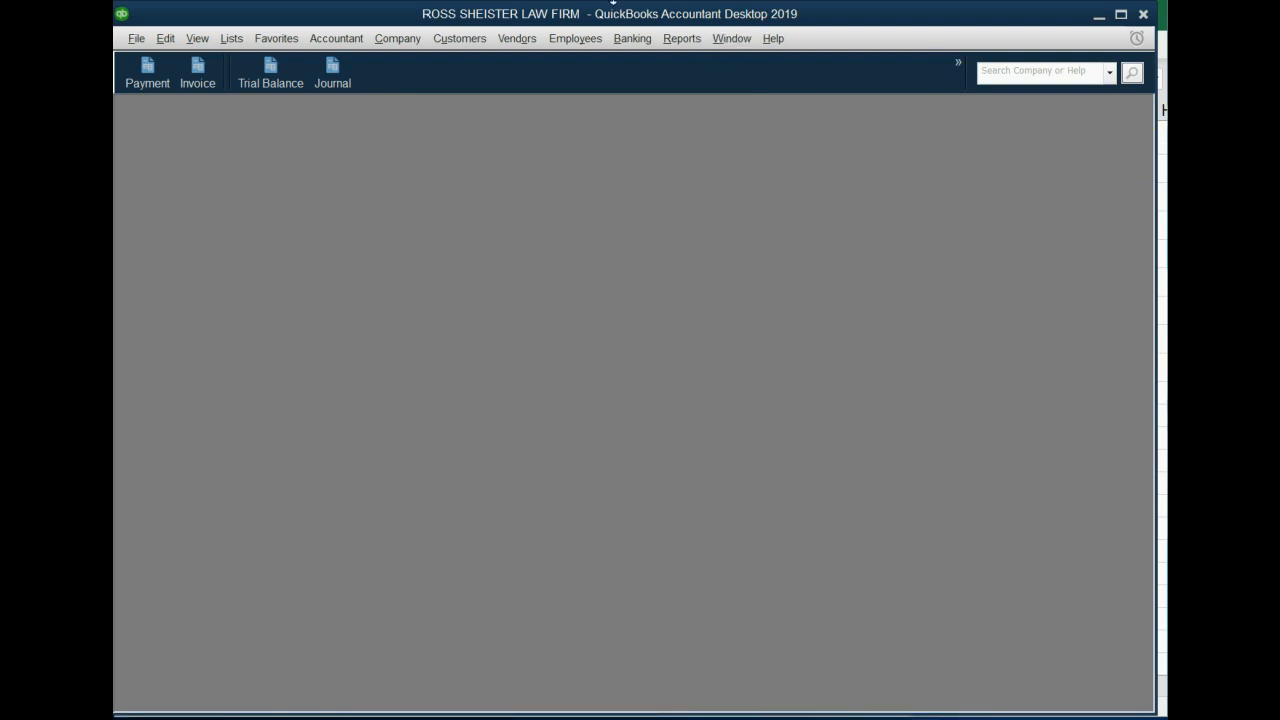
left_click(455, 42)
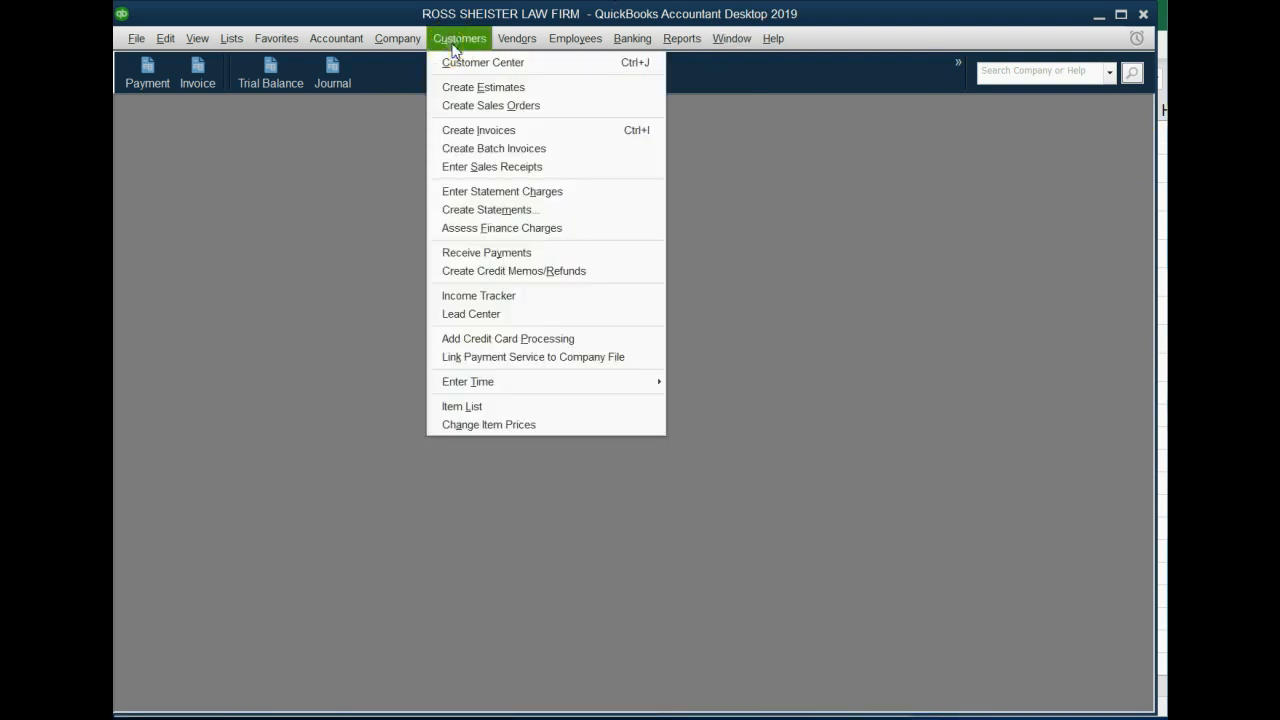
left_click(454, 61)
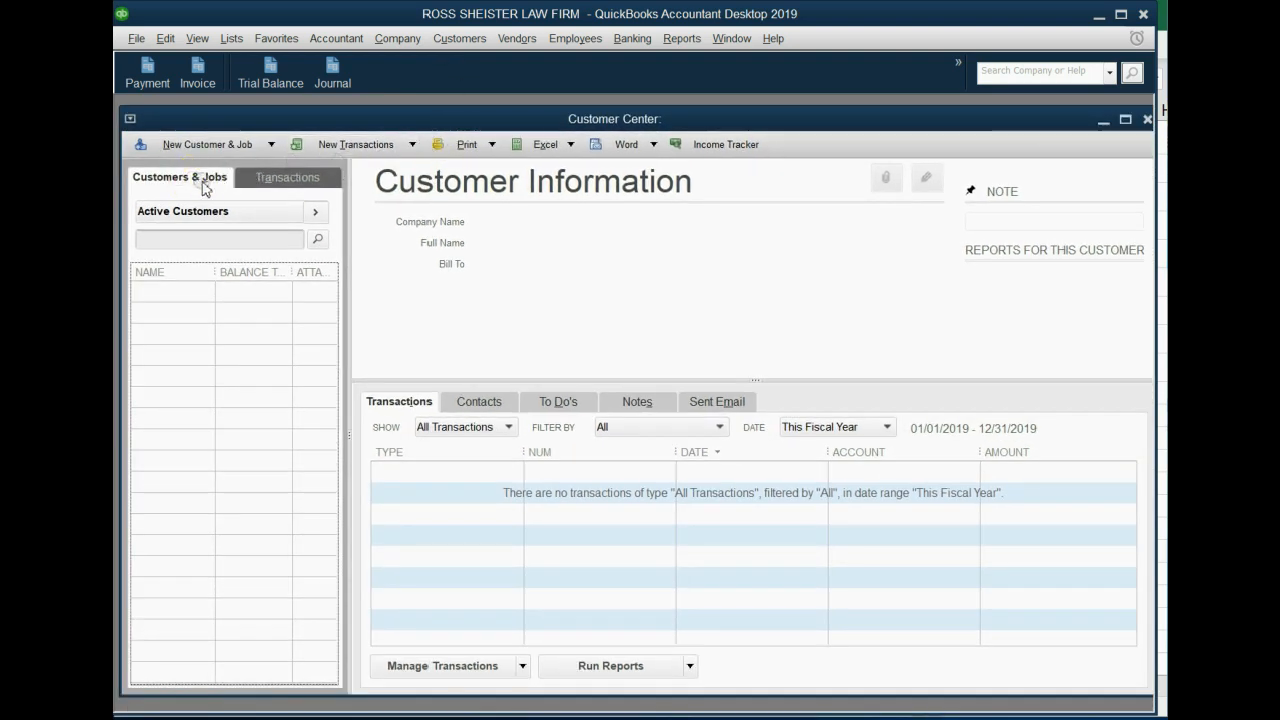
- Look at the customer transaction types in the Customer Center and return to the list of customers and jobs
left_click(265, 182)
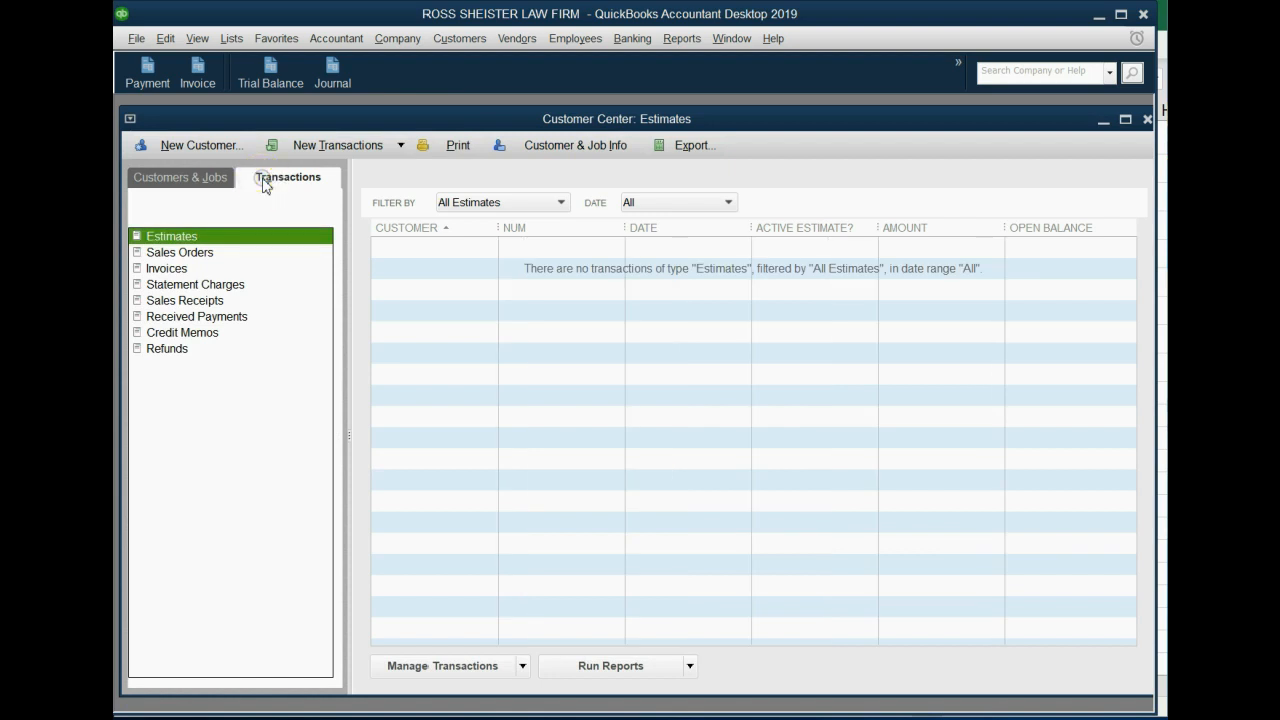
left_click(210, 182)
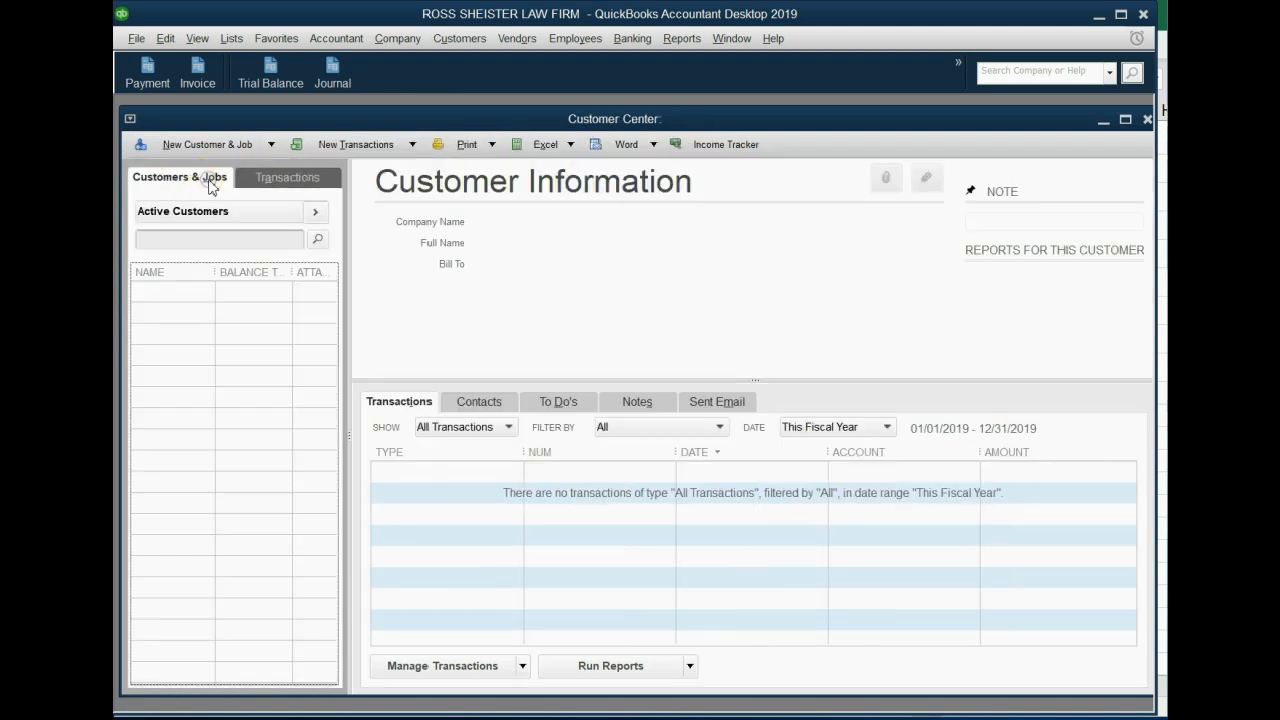
left_click(662, 500)
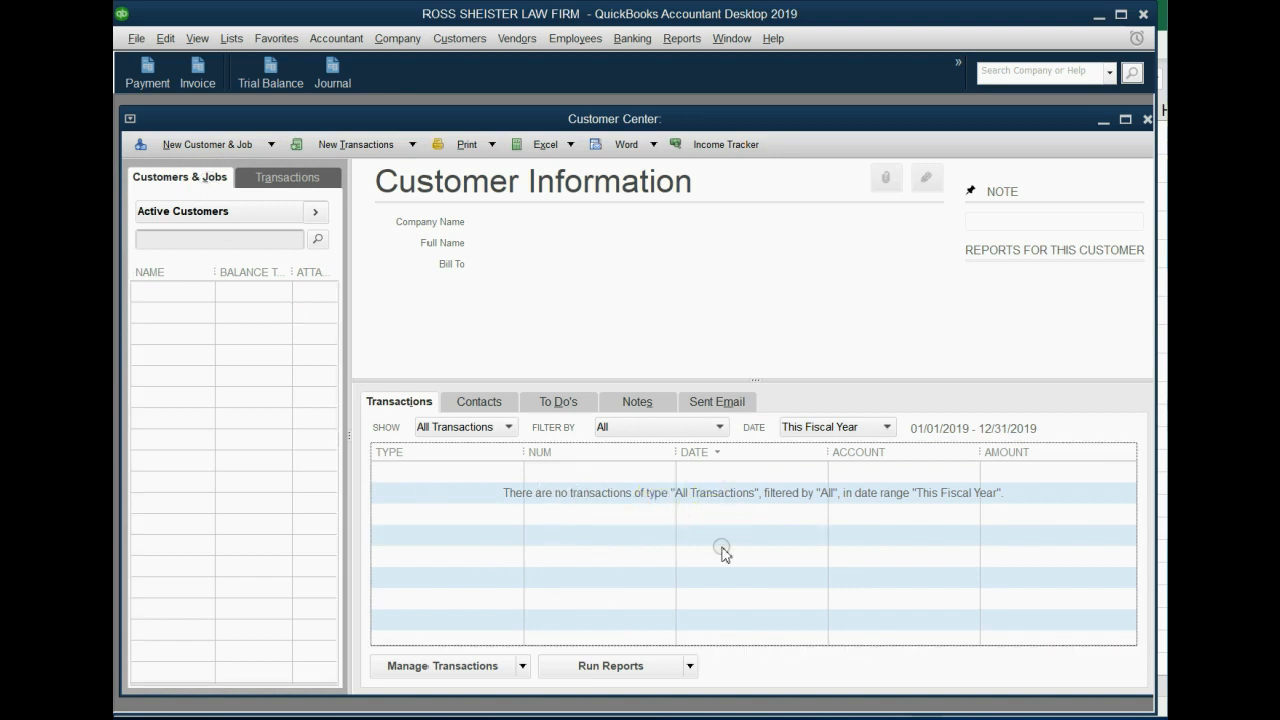
left_click(709, 508)
left_click(706, 531)
left_click(788, 716)
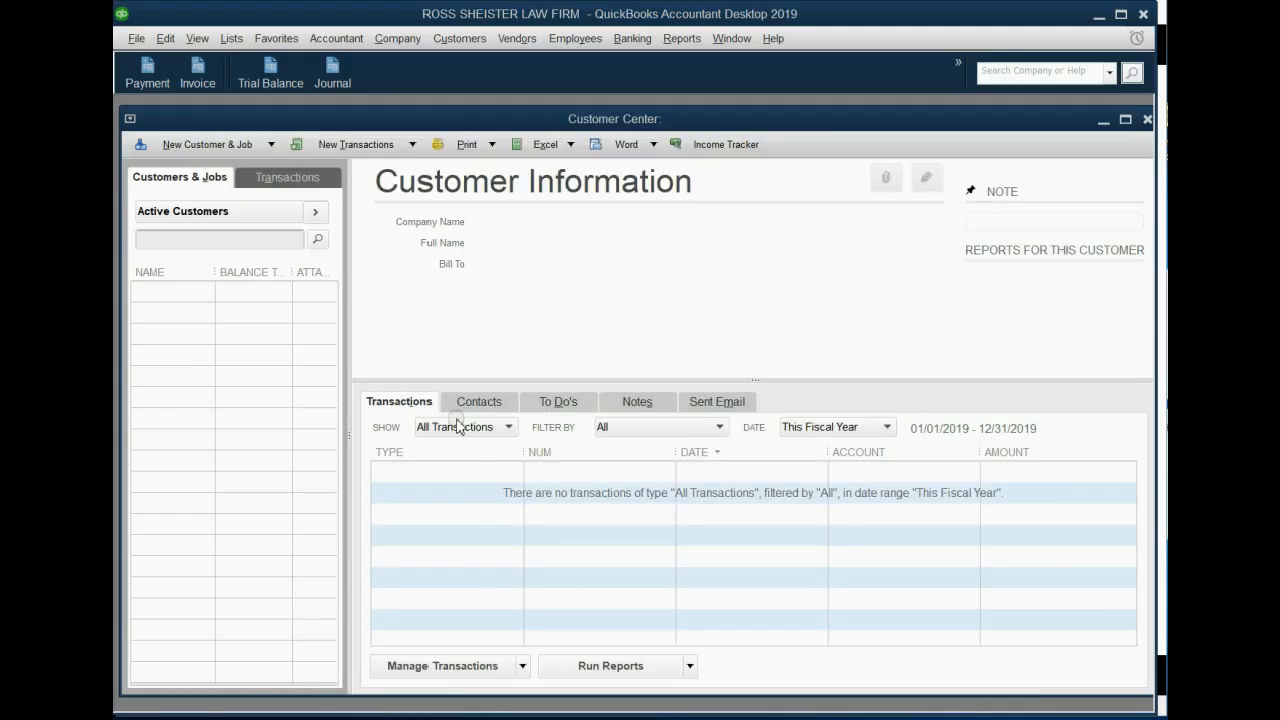
- Start a new customer record and enter the first client's full name in capitals as the customer name
left_click(271, 205)
left_click(224, 145)
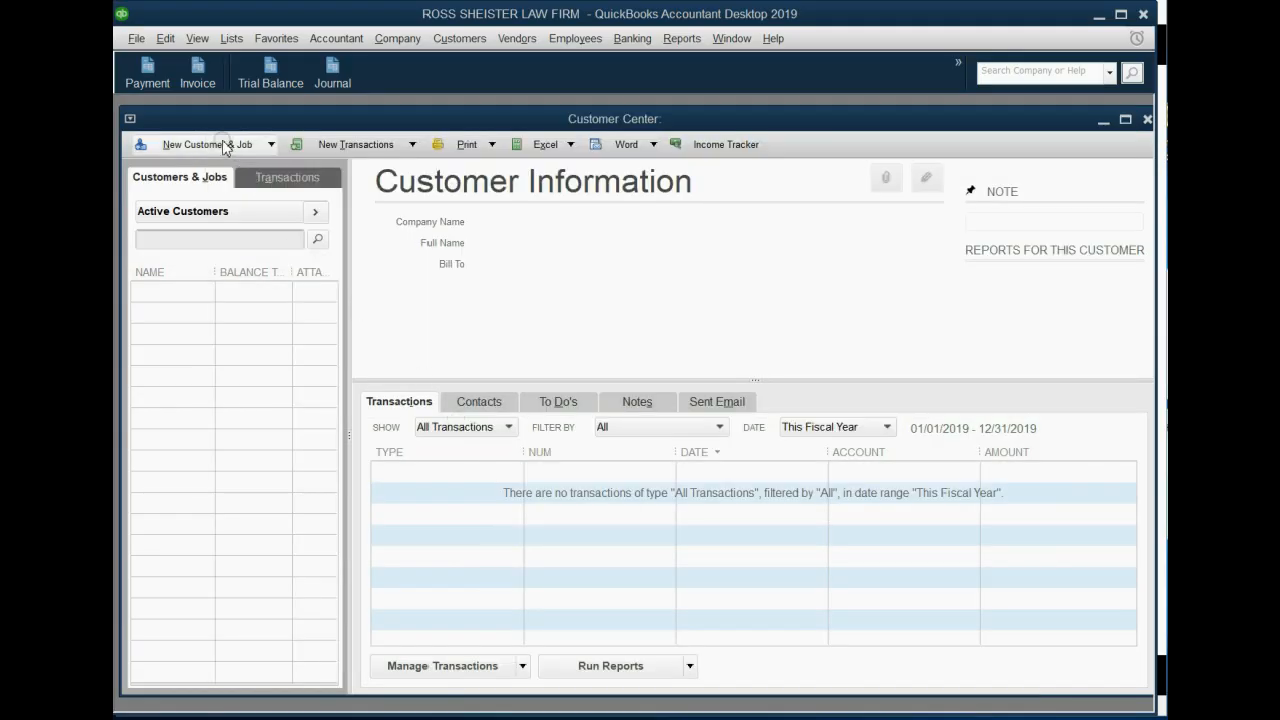
left_click(224, 145)
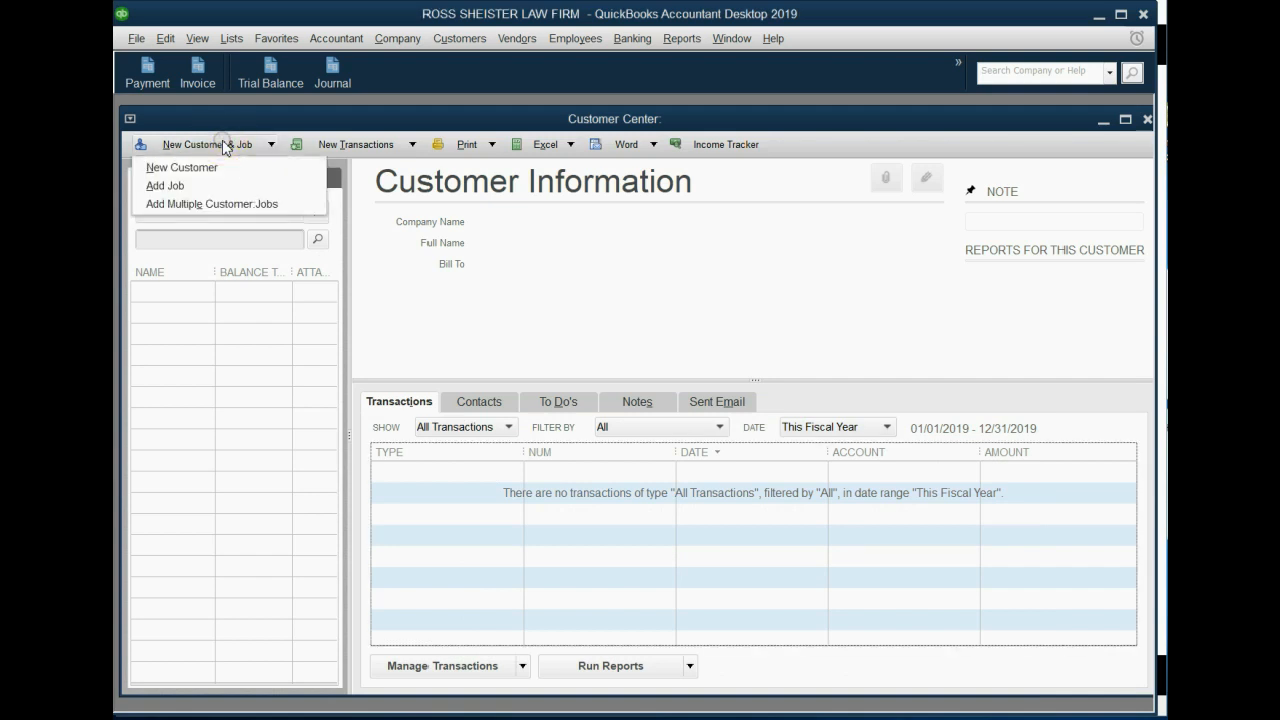
left_click(217, 165)
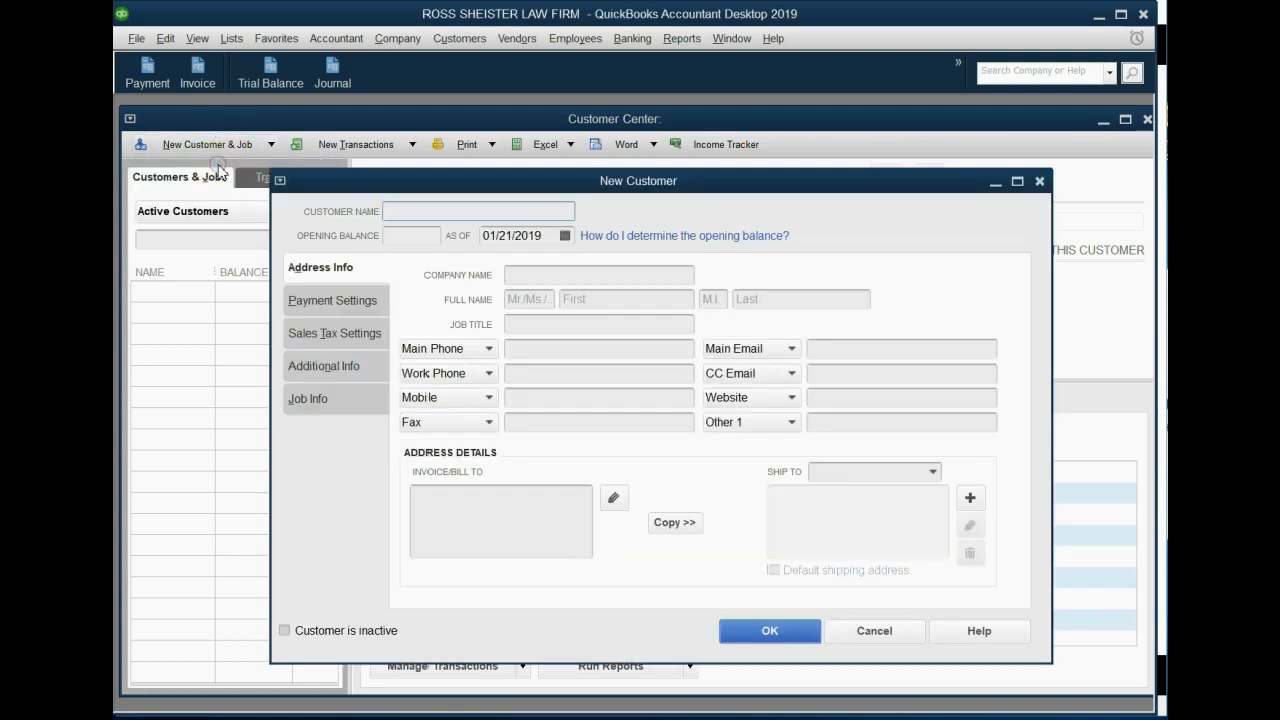
type("alan arby")
key("BackSpace")
key("BackSpace")
key("BackSpace")
key("BackSpace")
key("BackSpace")
key("BackSpace")
key("BackSpace")
key("BackSpace")
key("BackSpace")
type("ALAN ARBY")
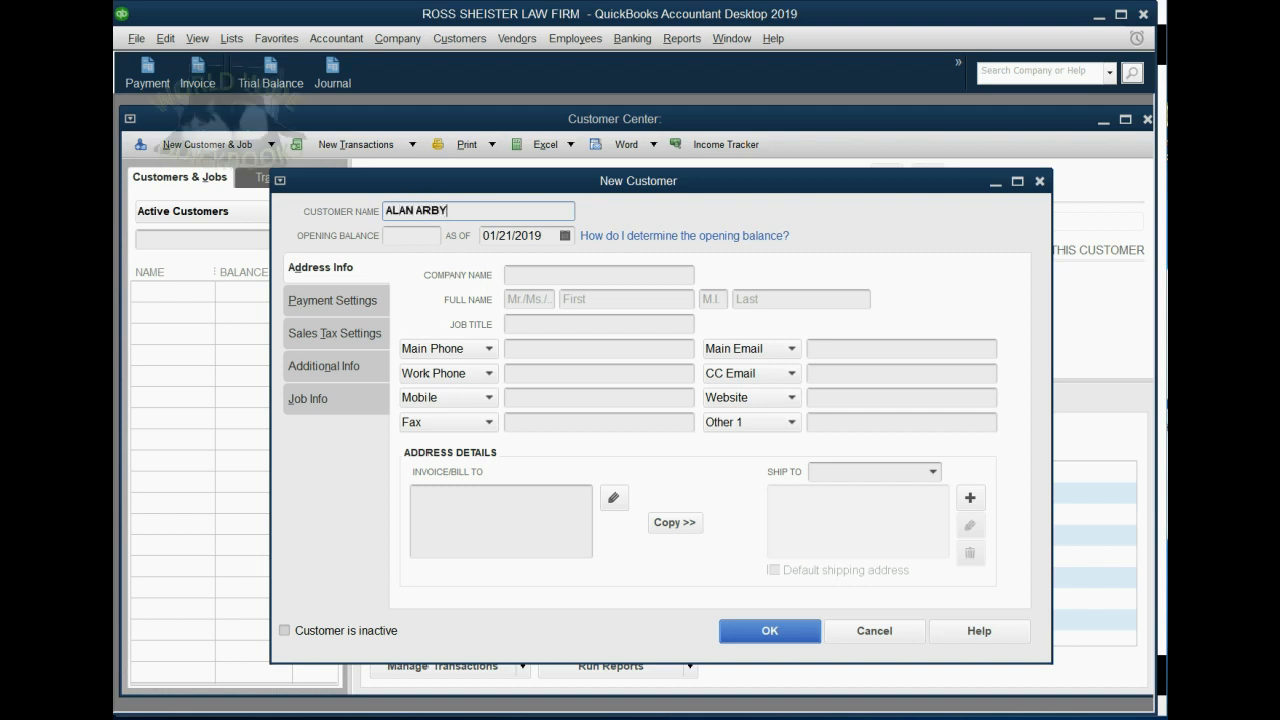
- Enter the client's street address and ZIP code as the invoice/bill-to address and accept the address details
left_click(551, 352)
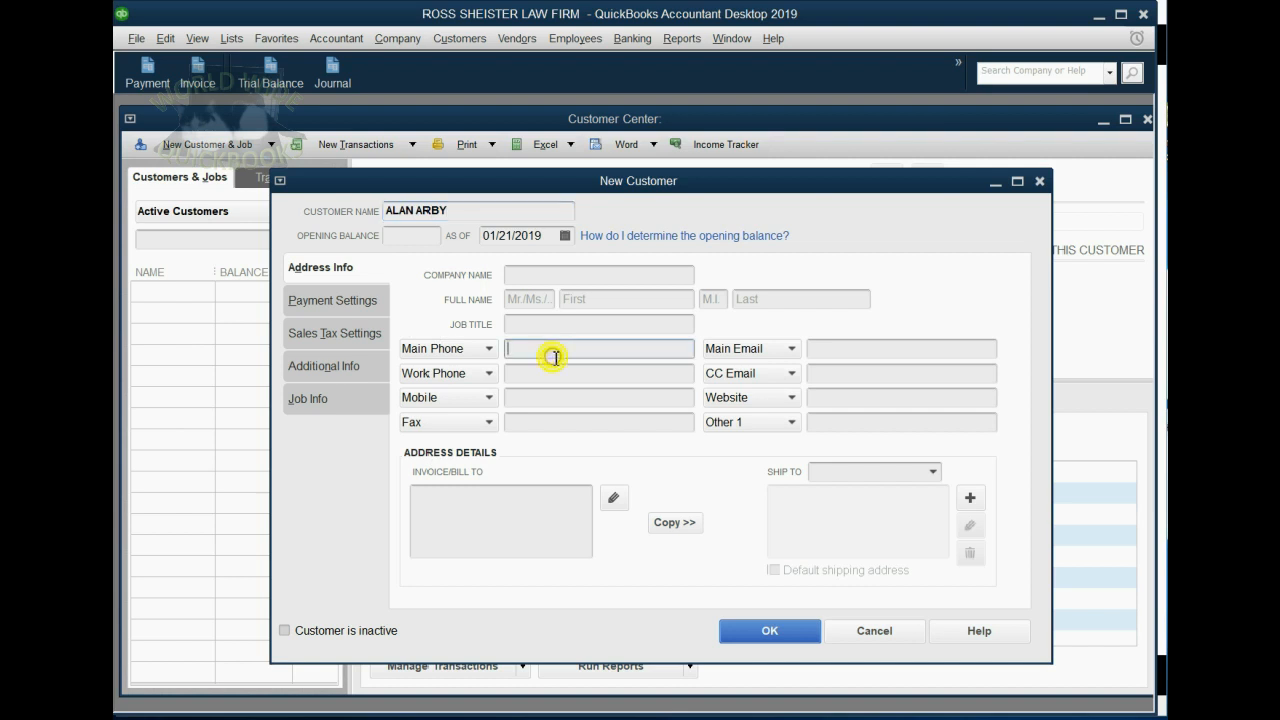
left_click(843, 403)
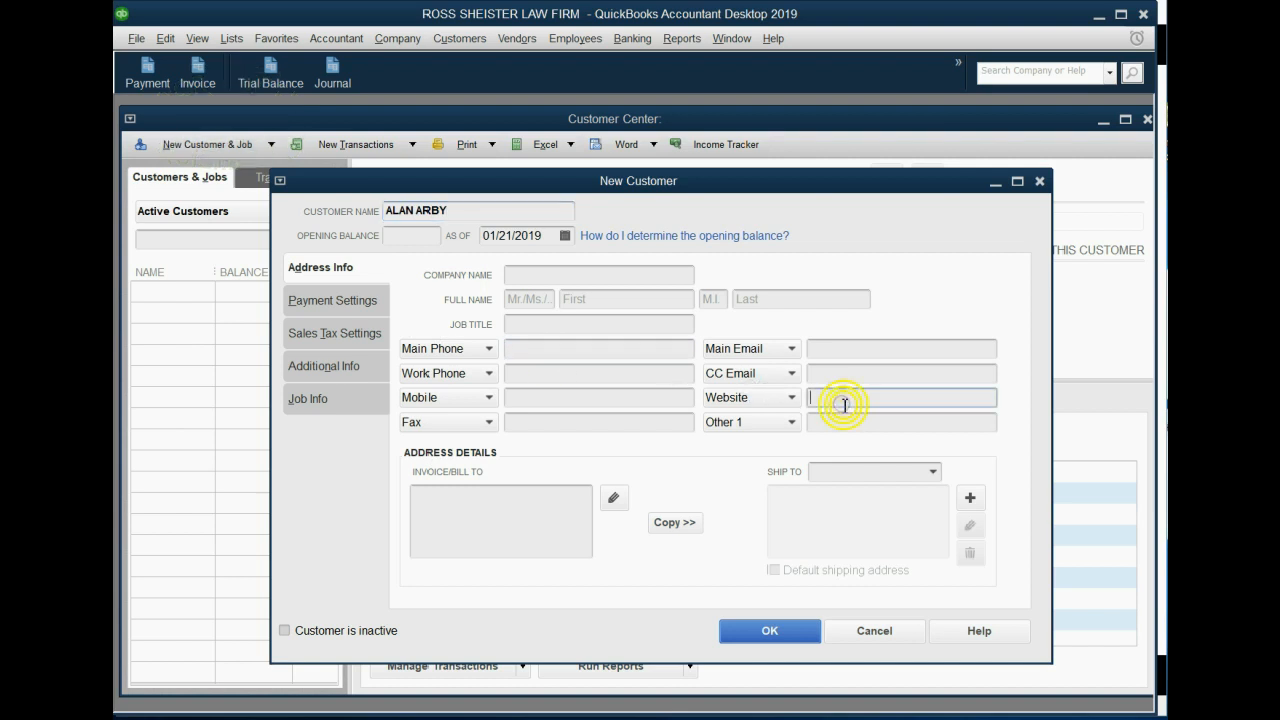
left_click(531, 519)
type("111 ")
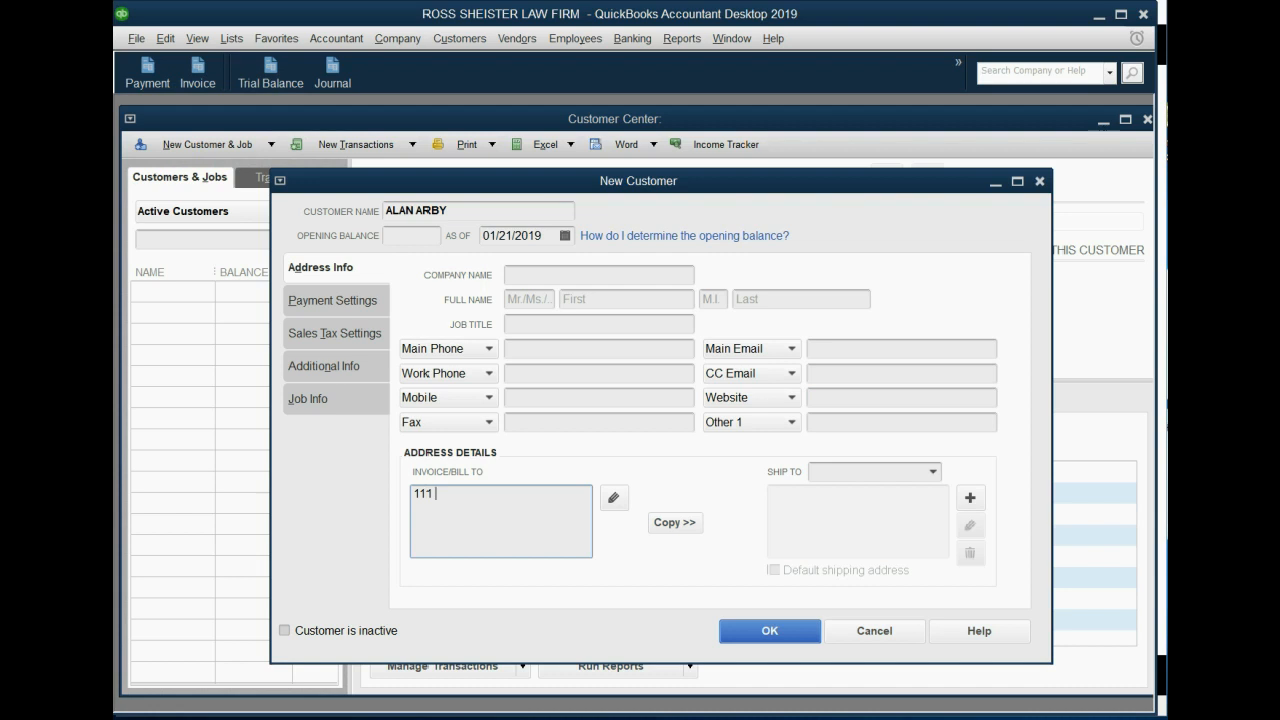
type("Fl")
type("RST STRE")
type("ET")
key("Return")
type("11111")
left_click(326, 336)
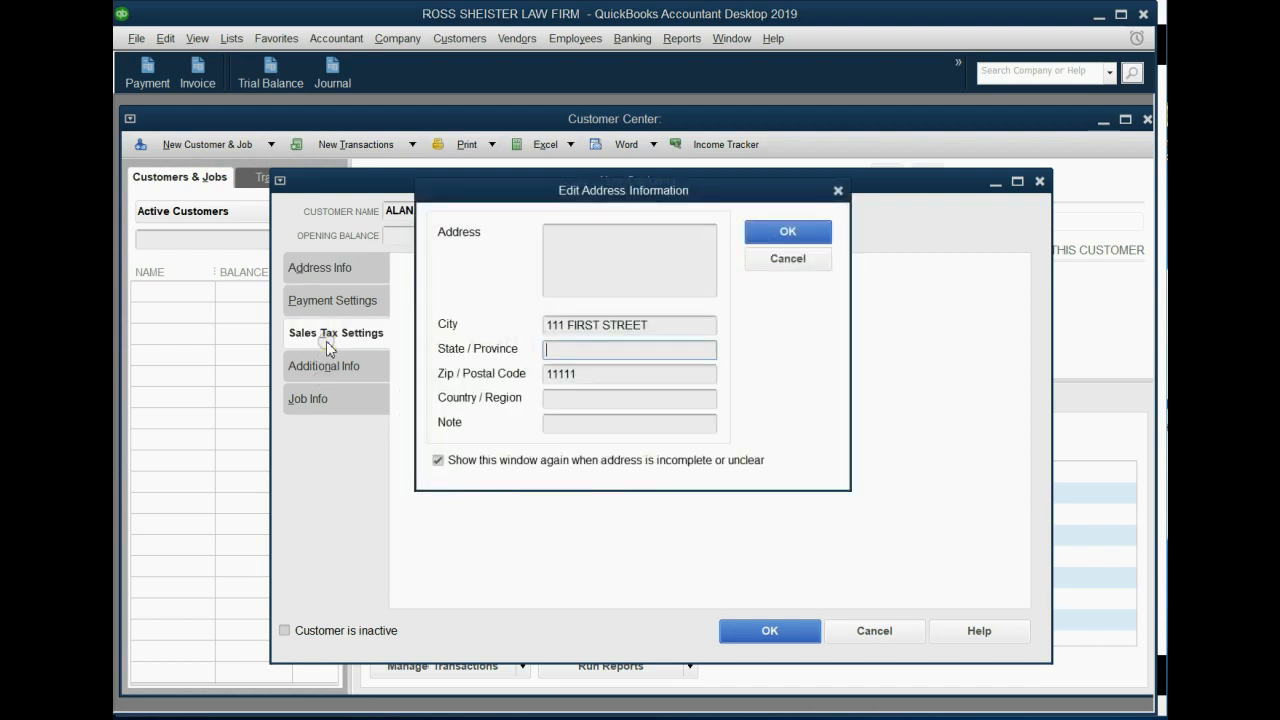
left_click(788, 231)
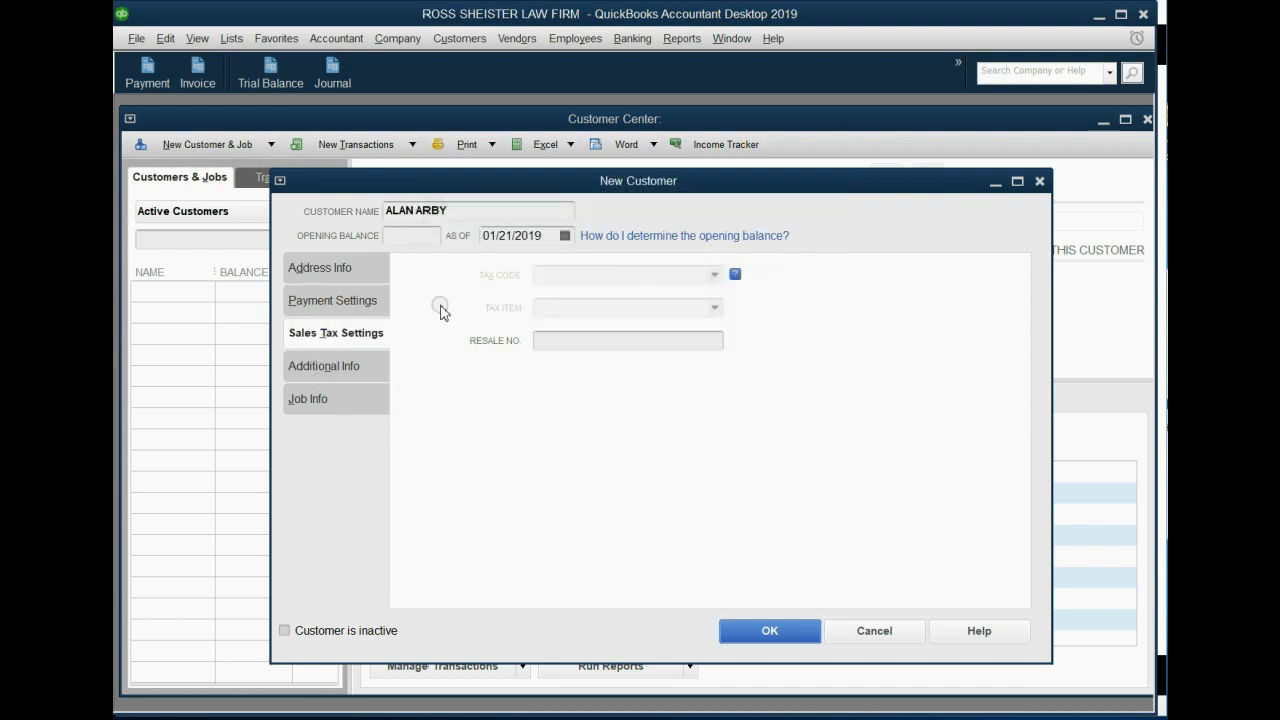
- Review the new customer's additional, payment and job information, save the record and select the client in the customer list
left_click(349, 360)
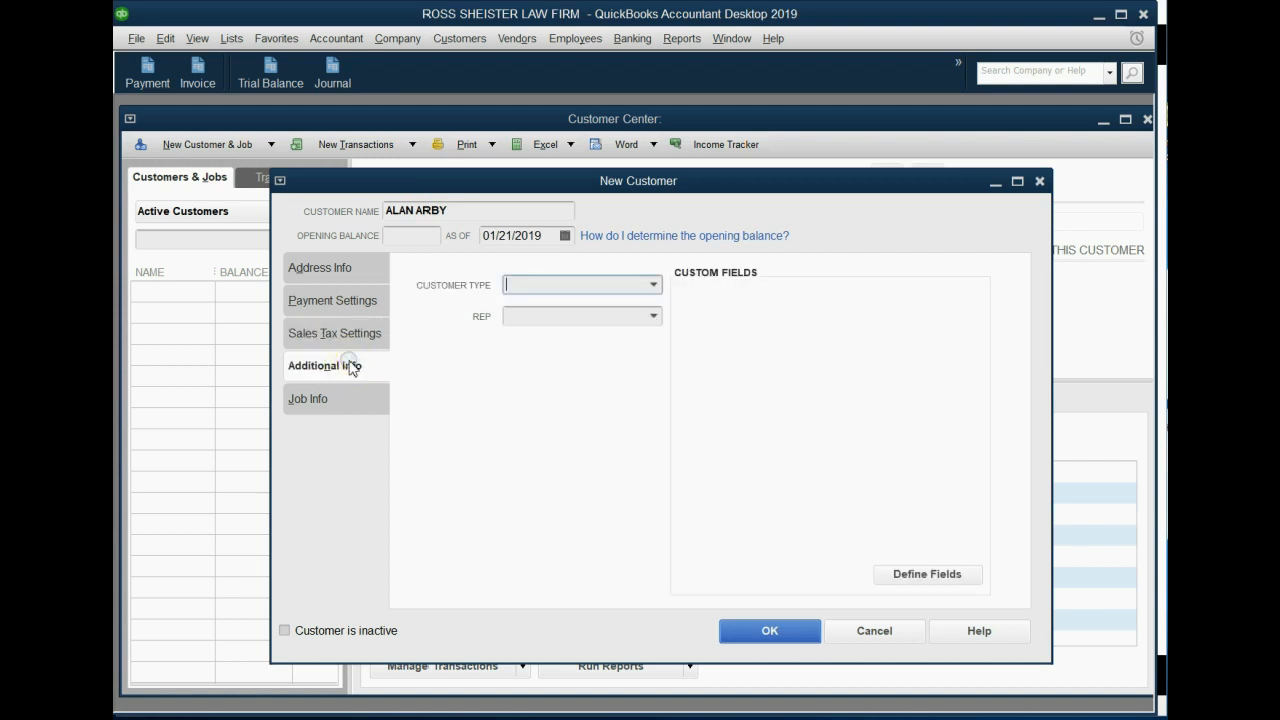
left_click(352, 310)
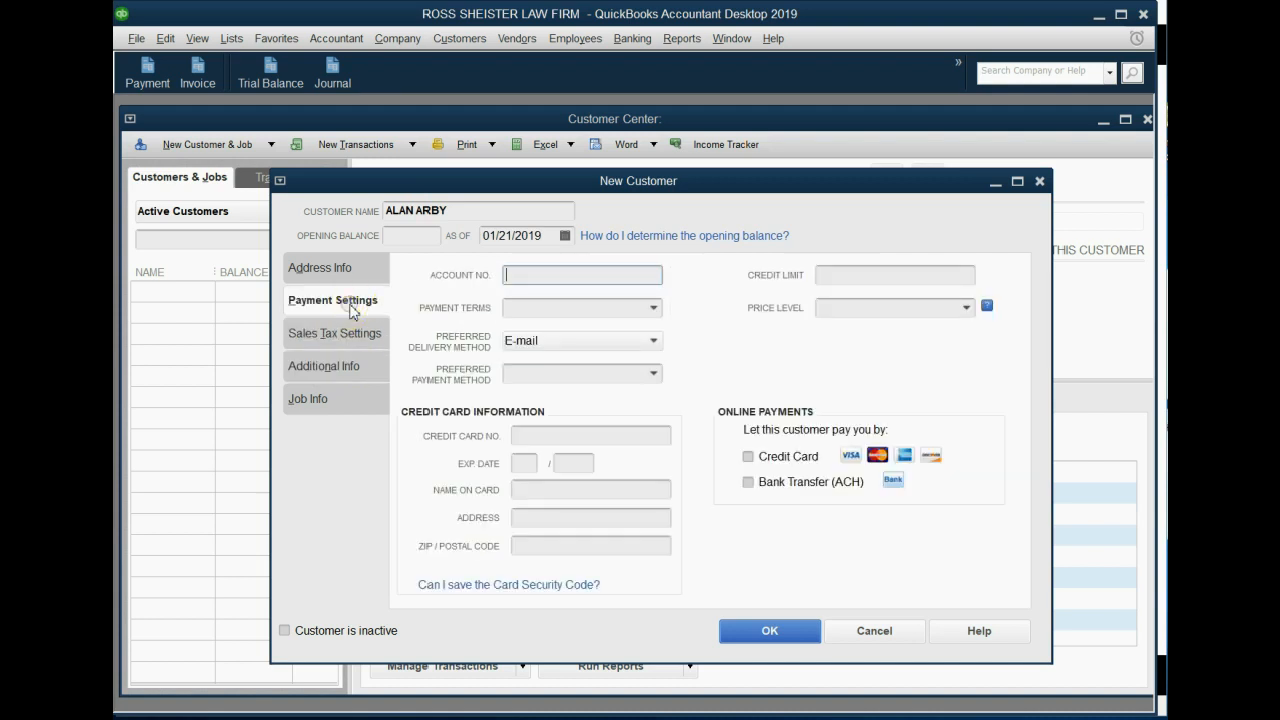
left_click(339, 395)
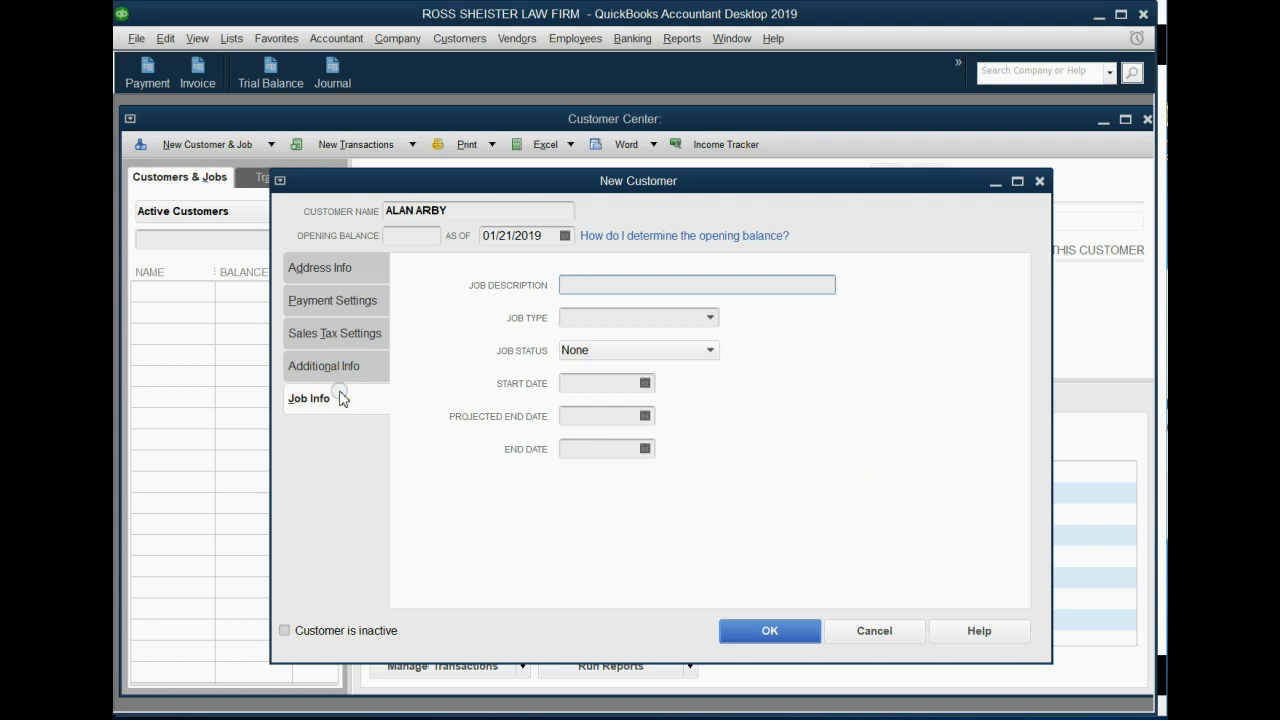
left_click(349, 277)
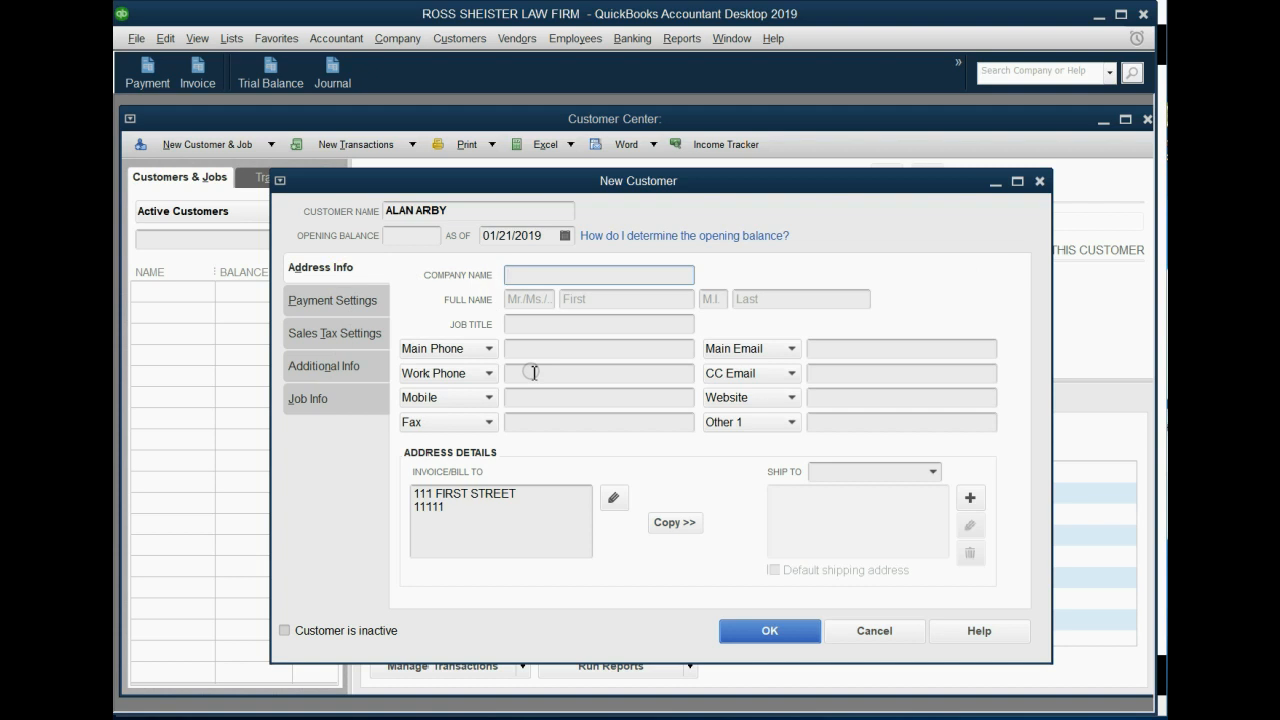
left_click(740, 636)
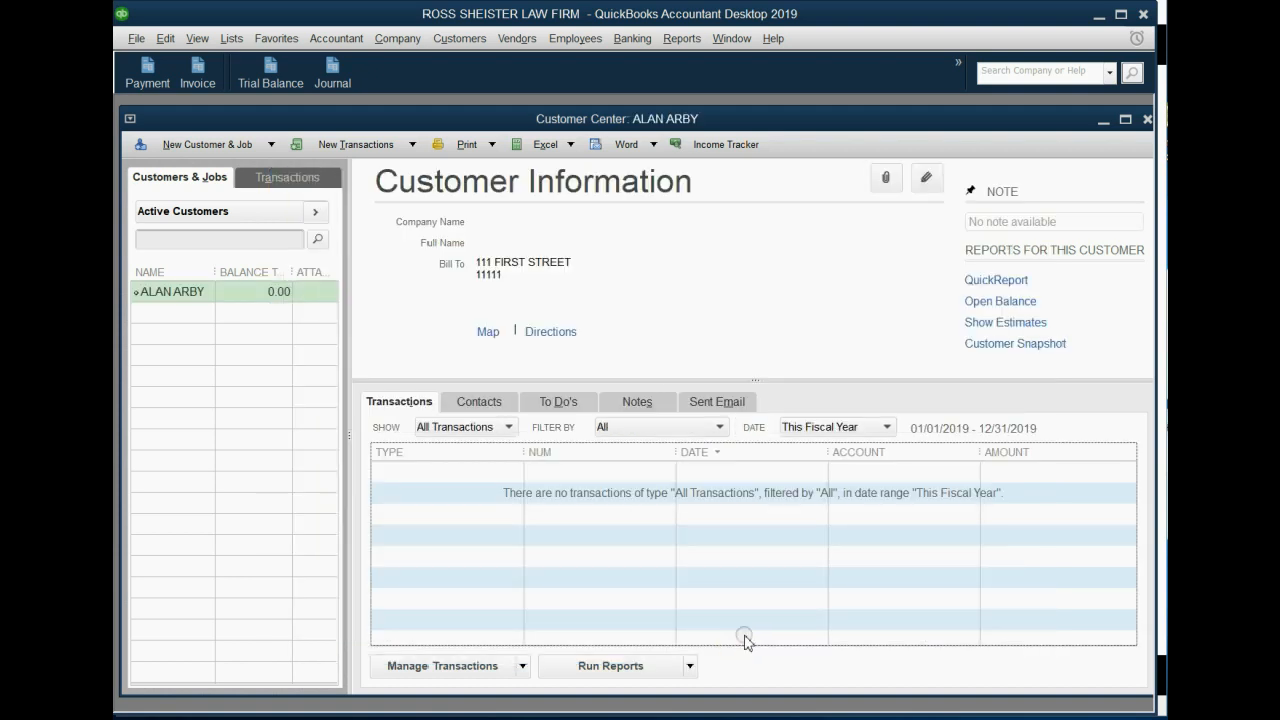
left_click(228, 301)
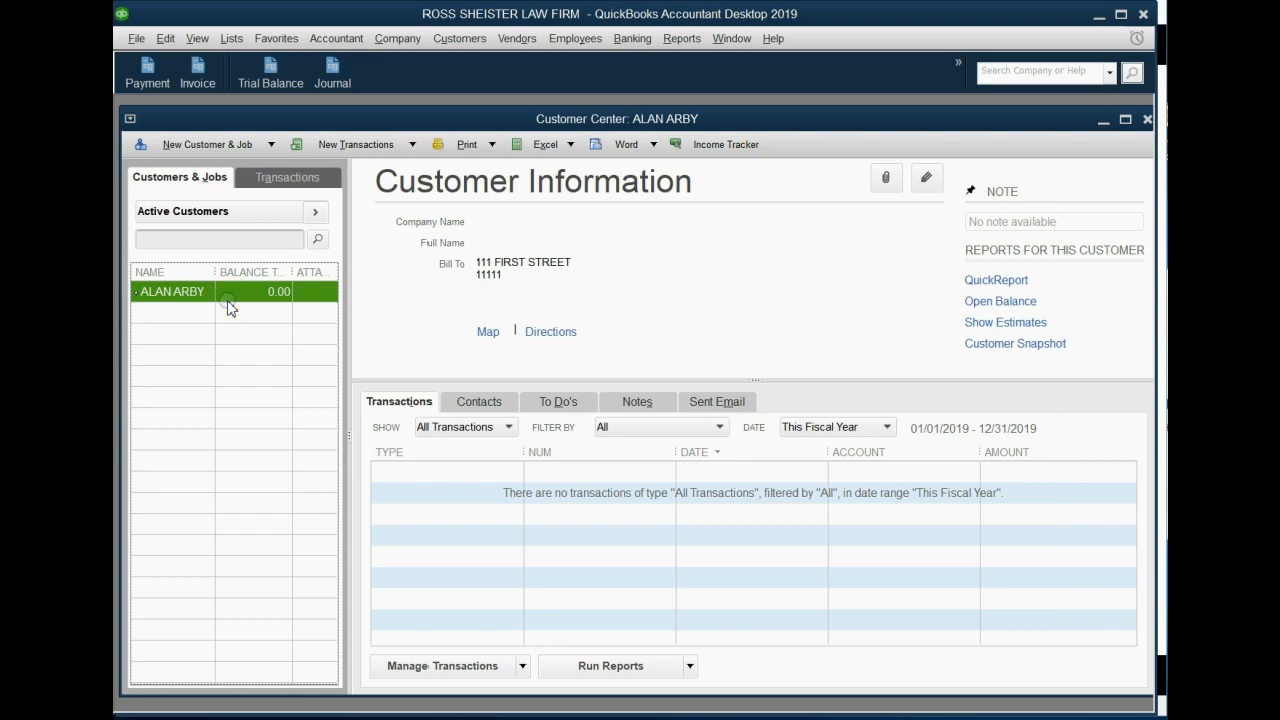
- Check the second client in the Excel client list, start a new customer record in QuickBooks and enter that client's full name as customer name
key("alt+Tab")
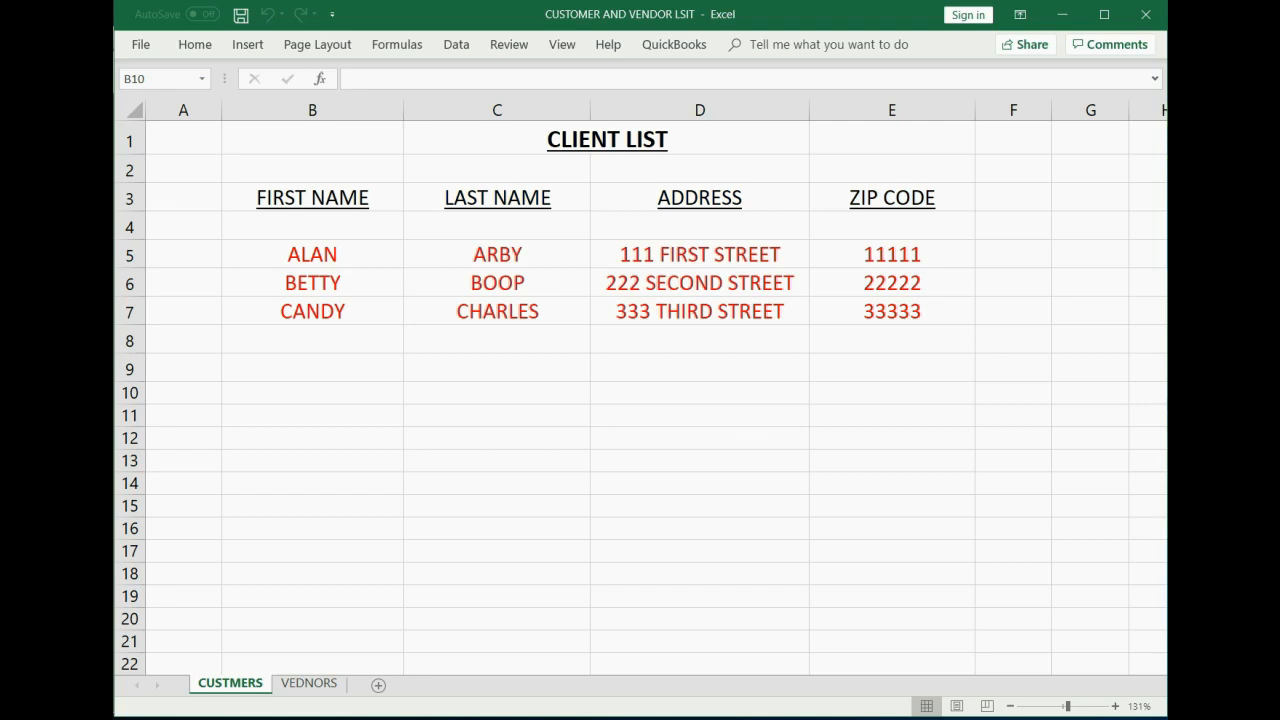
key("alt+Tab")
left_click(186, 146)
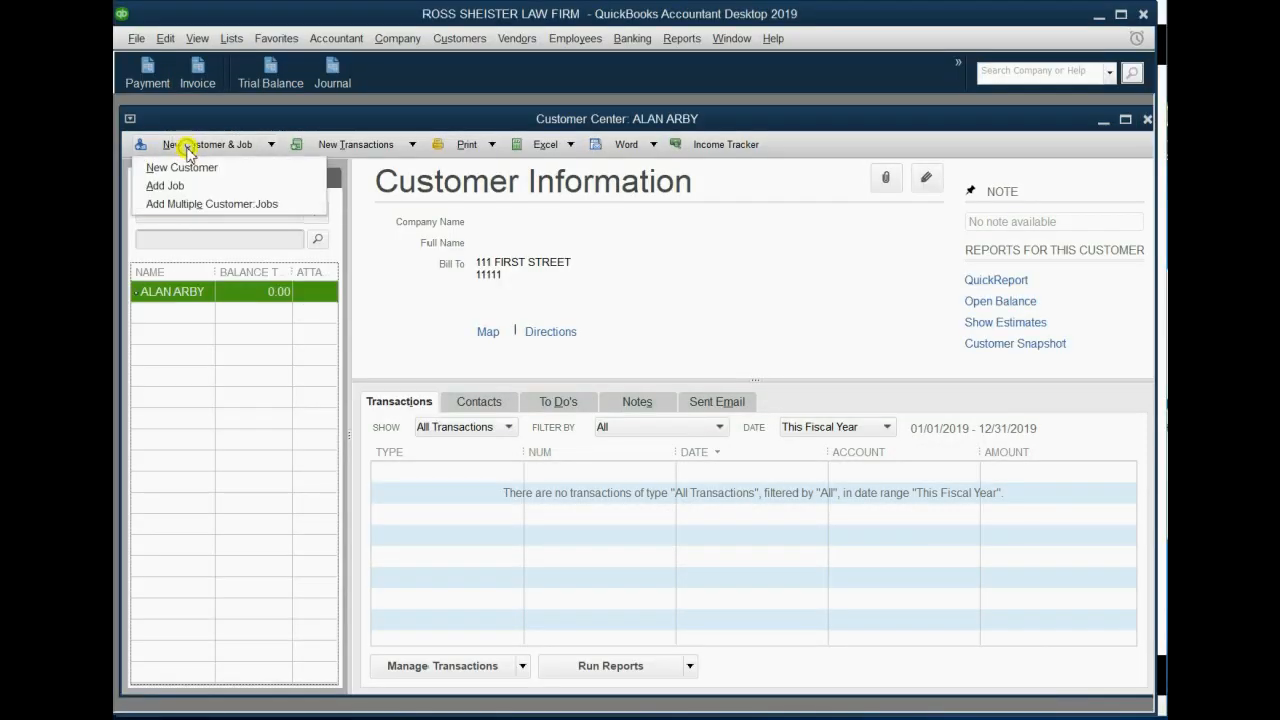
left_click(188, 167)
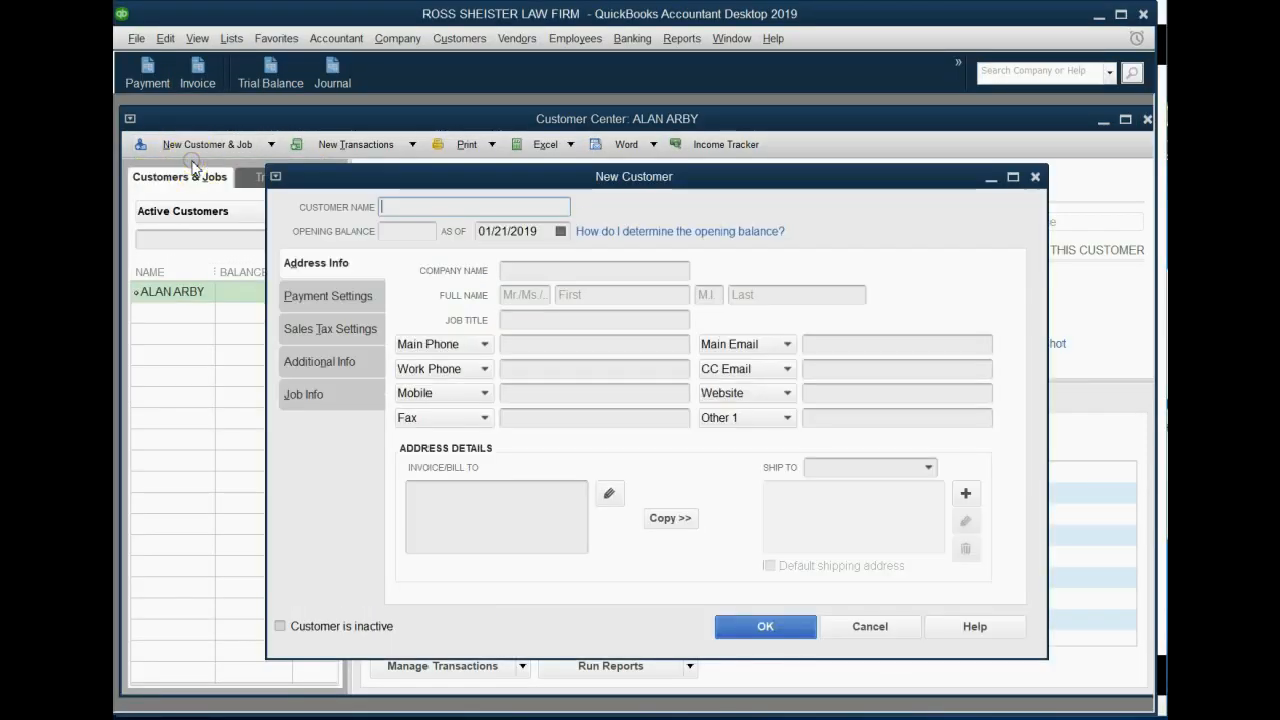
type("BETT")
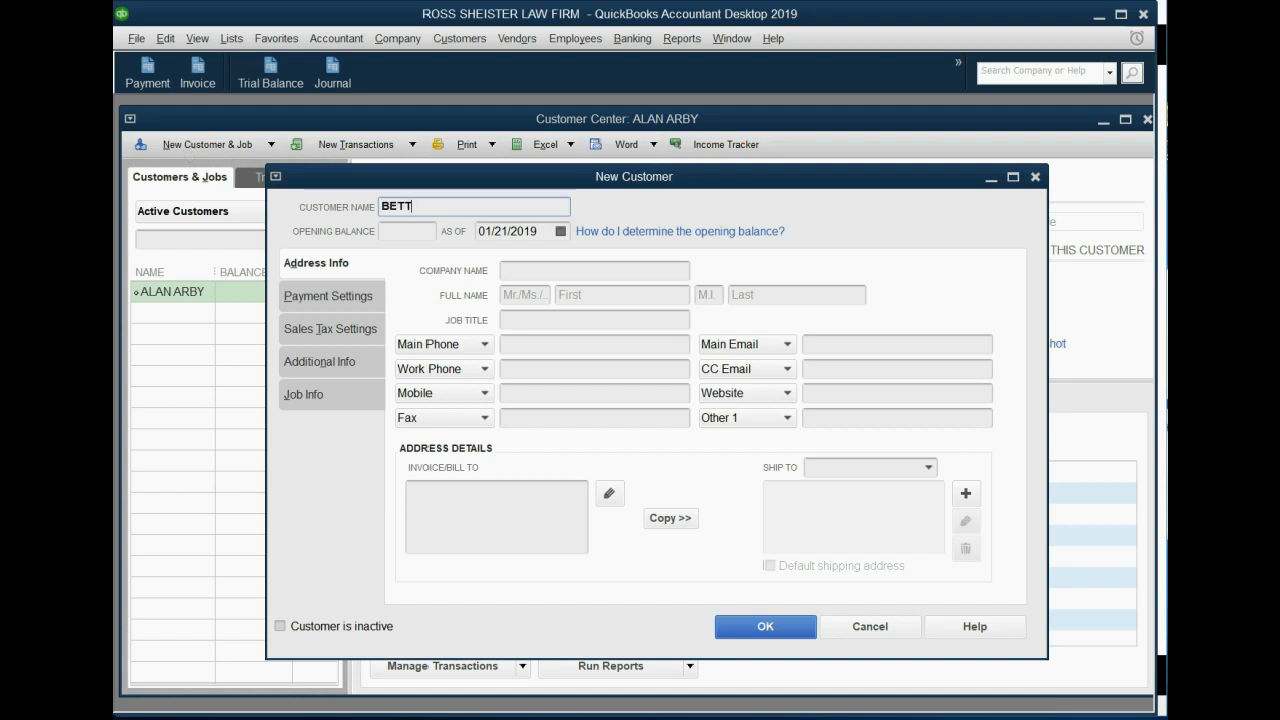
type("Y BOOP")
- Enter the second client's street address and ZIP code as the invoice/bill-to address, accept the address details and save the customer
left_click(483, 512)
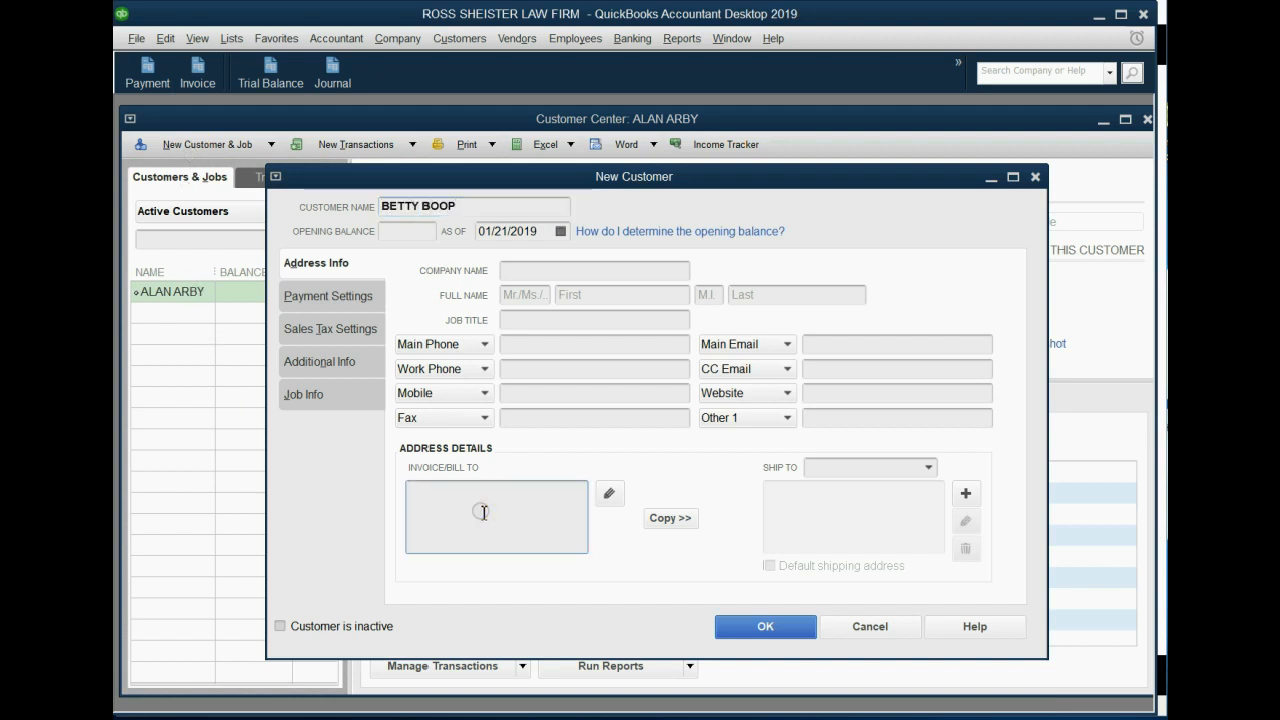
type("222 SECO")
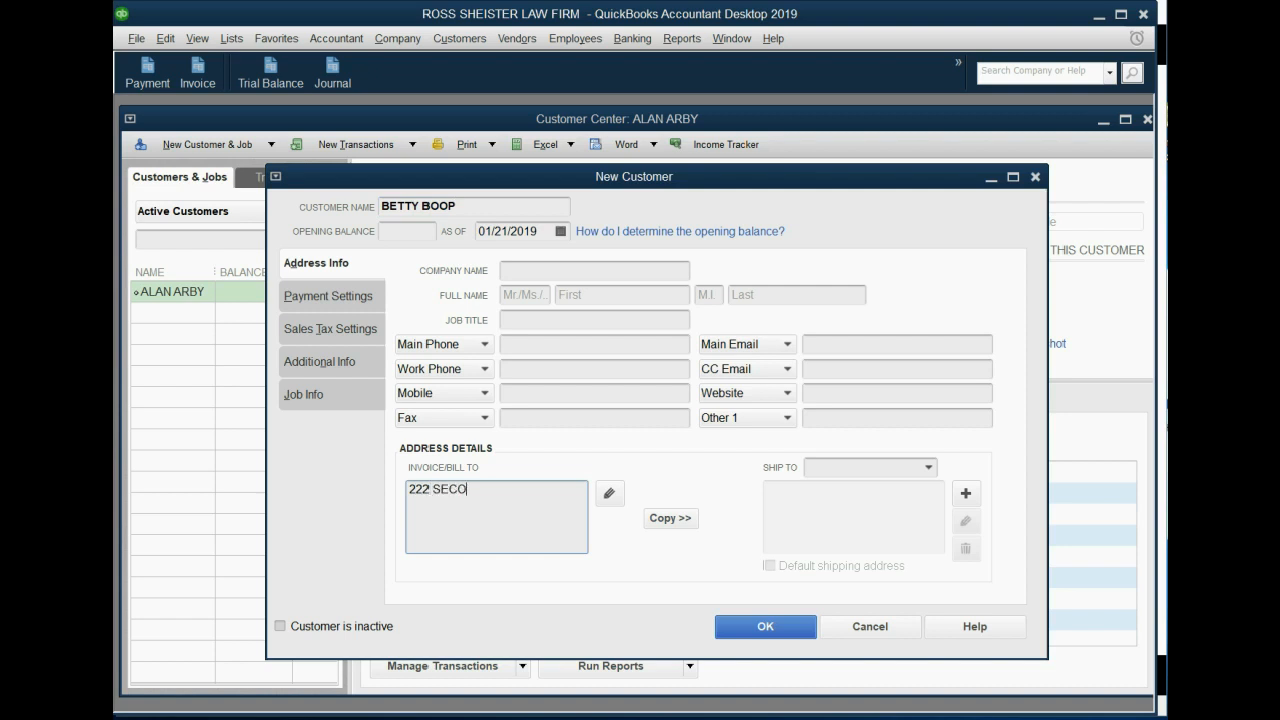
type("ND STREE")
type("T ")
type("2222")
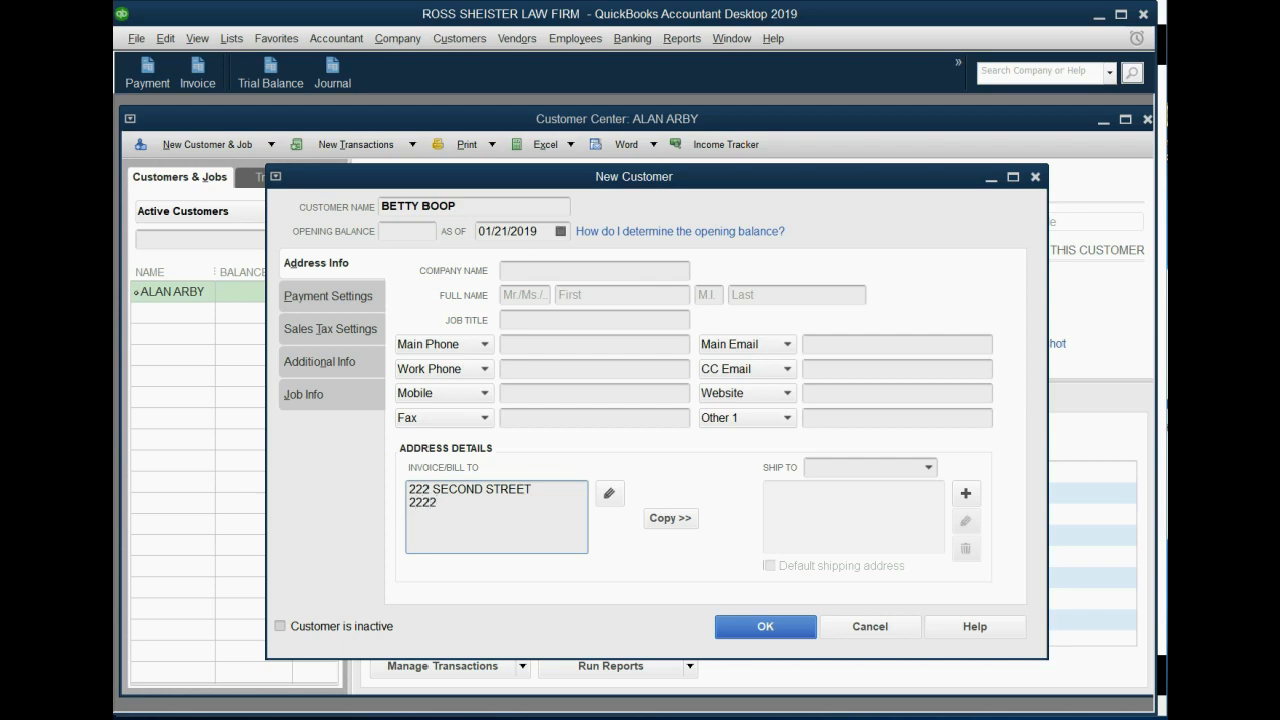
left_click(740, 630)
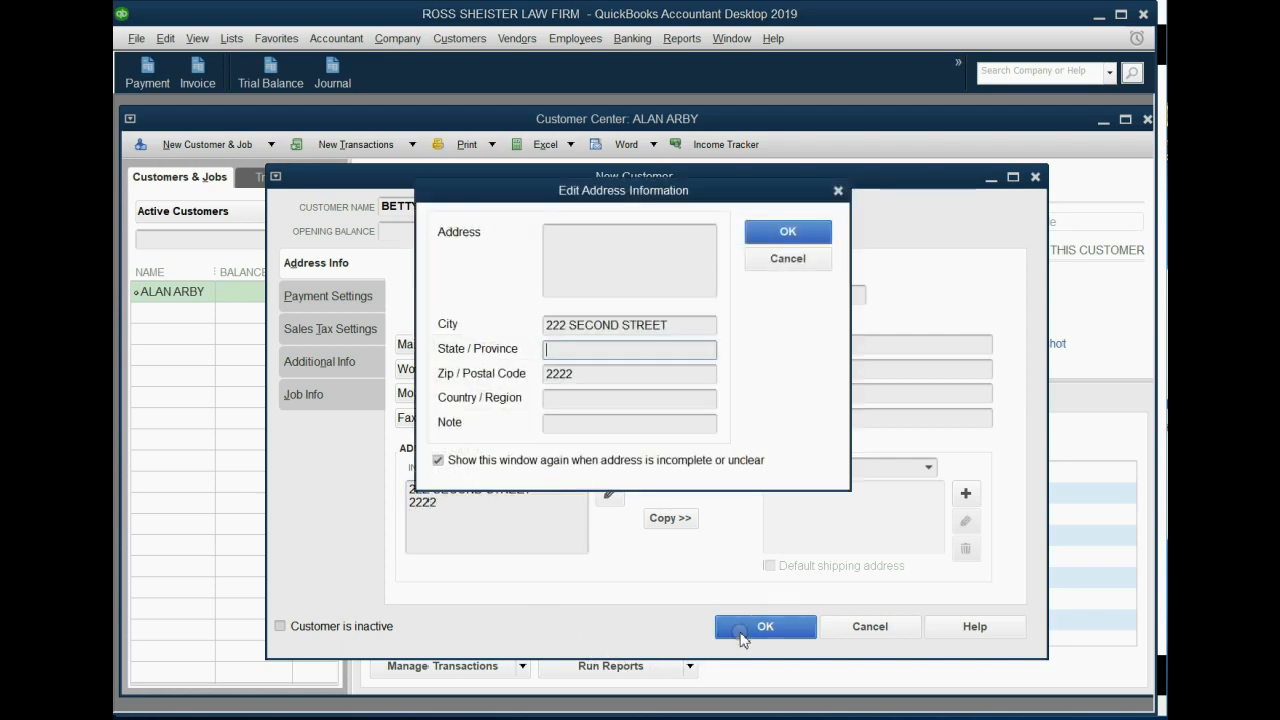
left_click(788, 233)
left_click(766, 624)
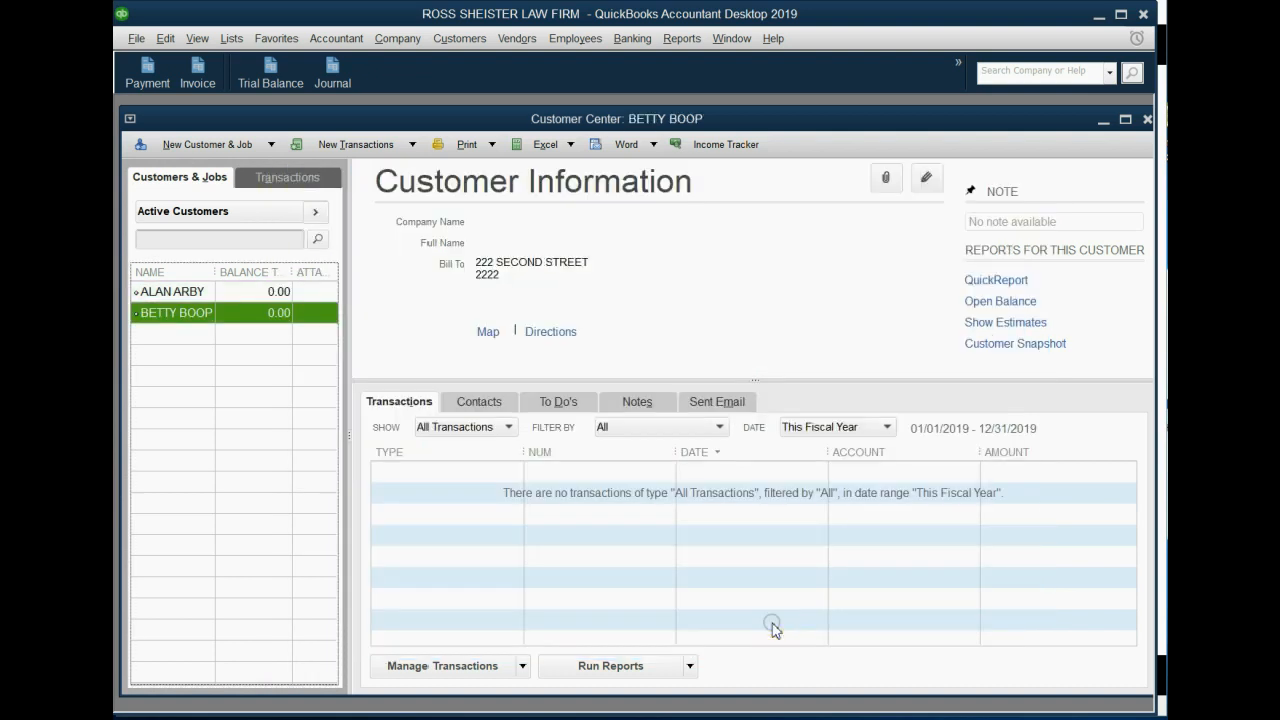
- Examine the customer information and transaction lists of both customers, including the available date ranges for filtering transactions
left_click(205, 292)
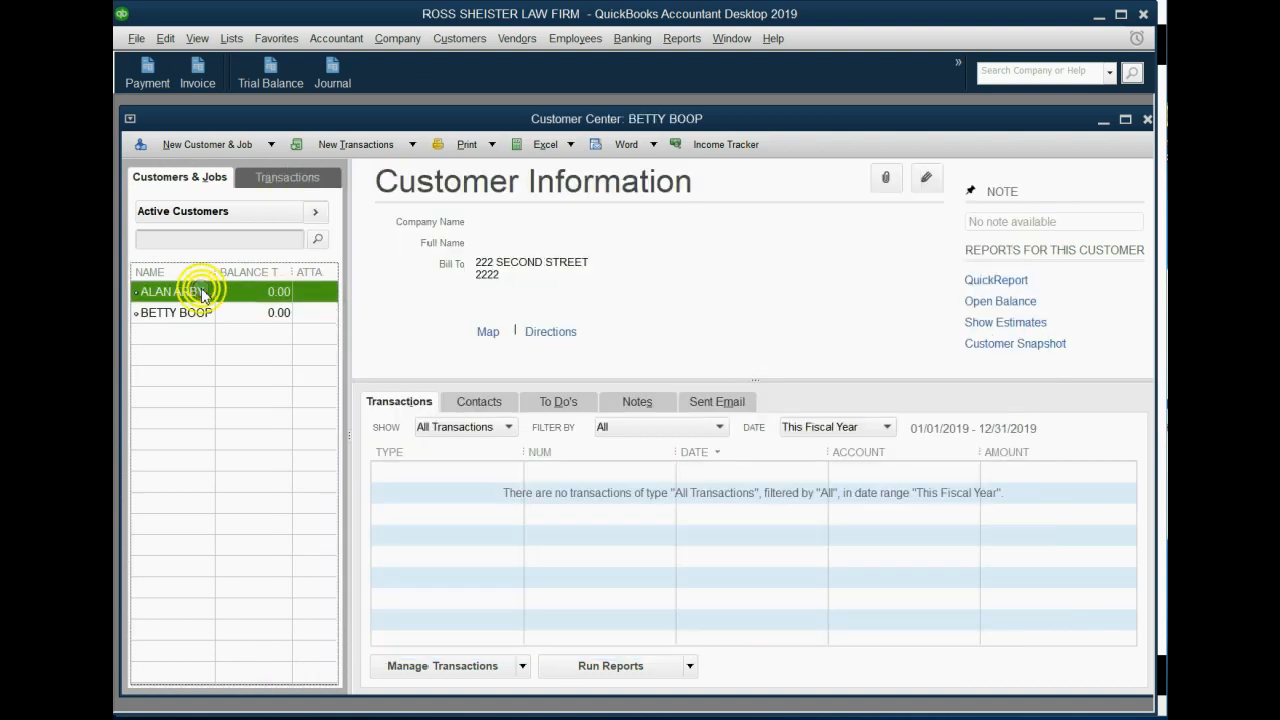
left_click(623, 535)
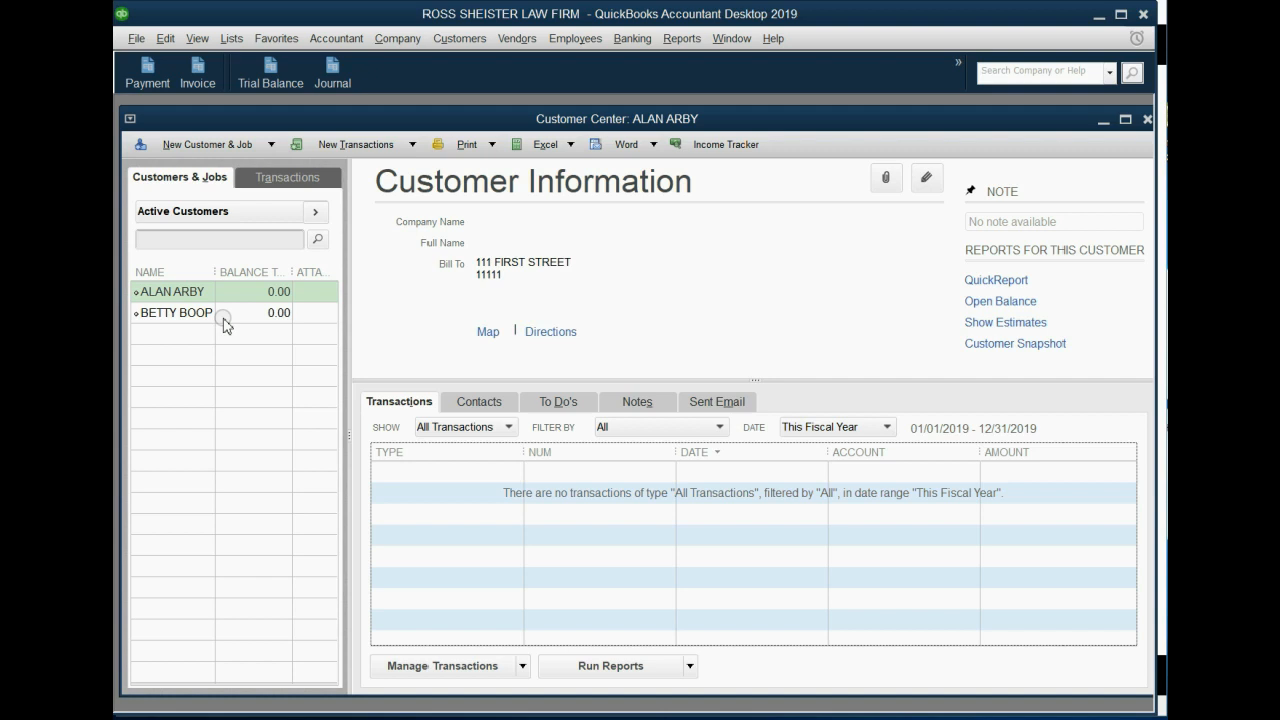
left_click(189, 316)
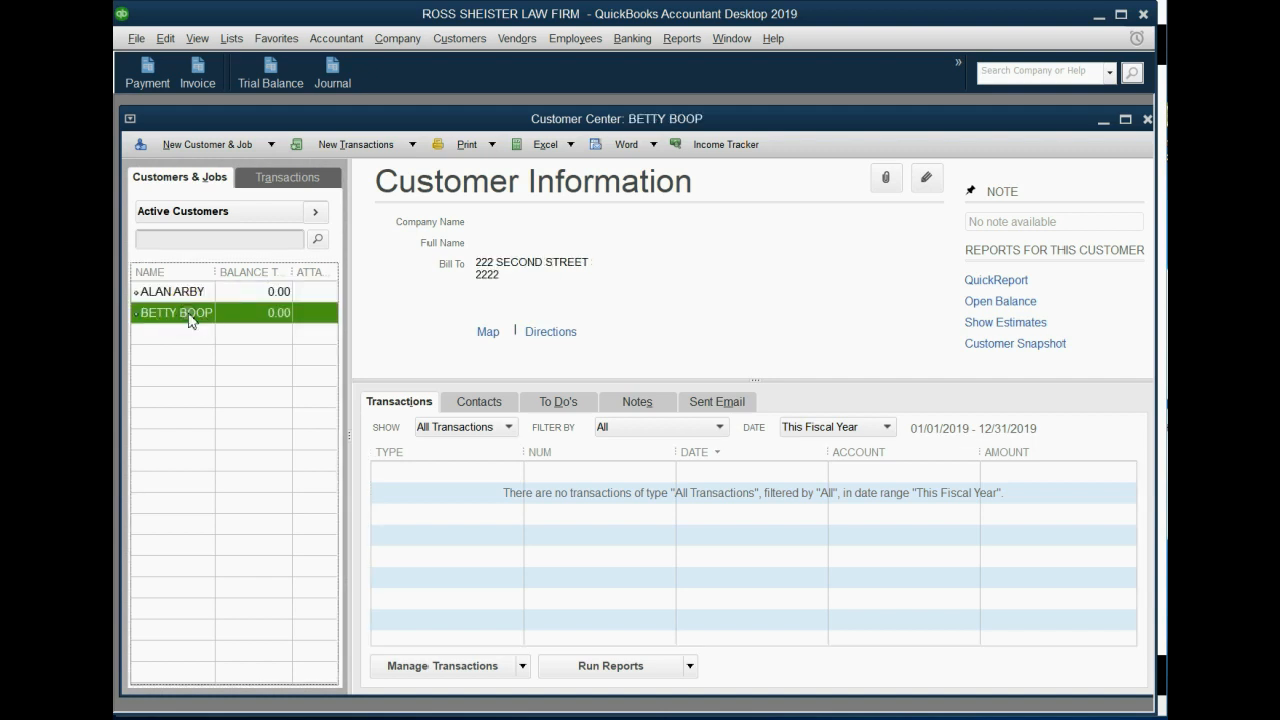
left_click(625, 510)
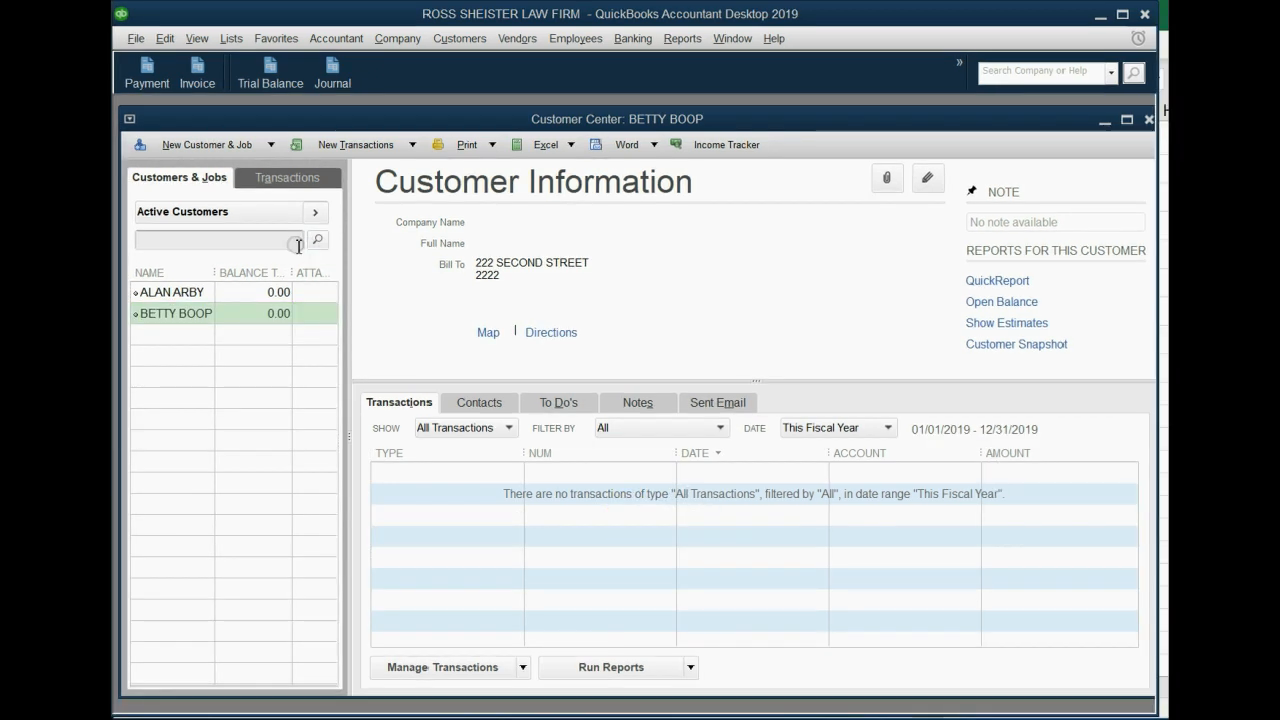
left_click(190, 296)
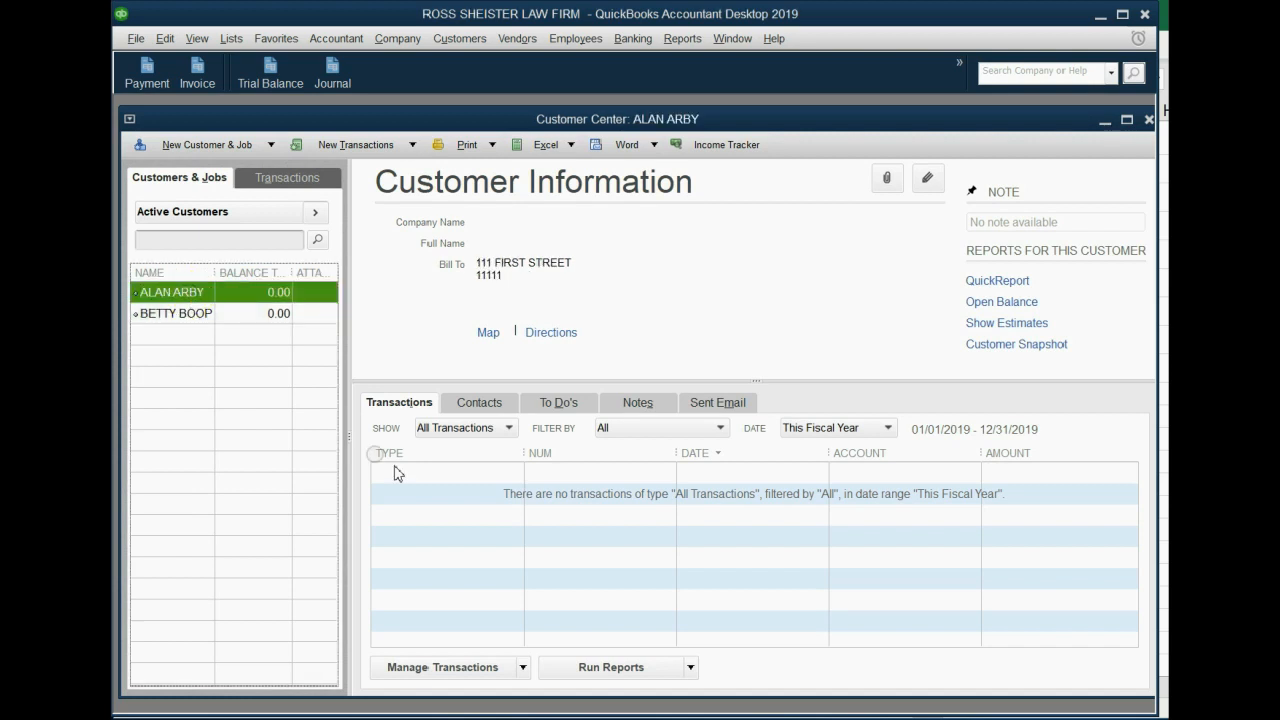
left_click(735, 489)
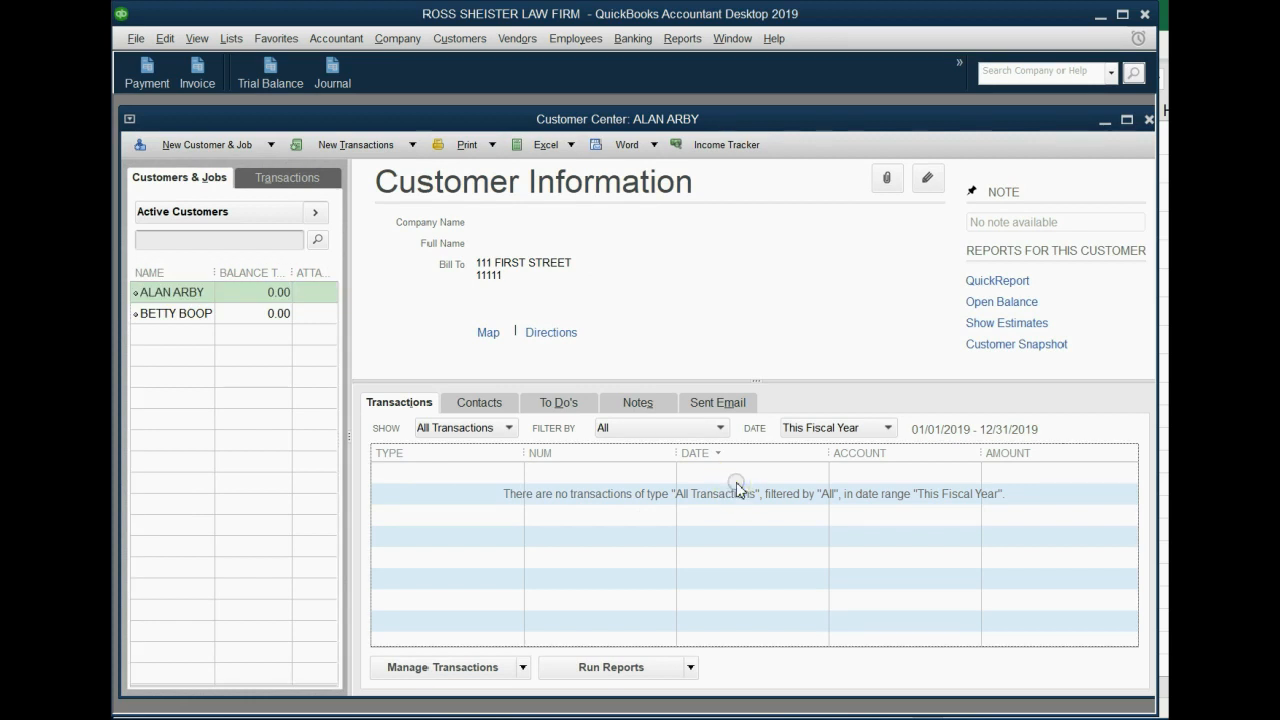
left_click(887, 428)
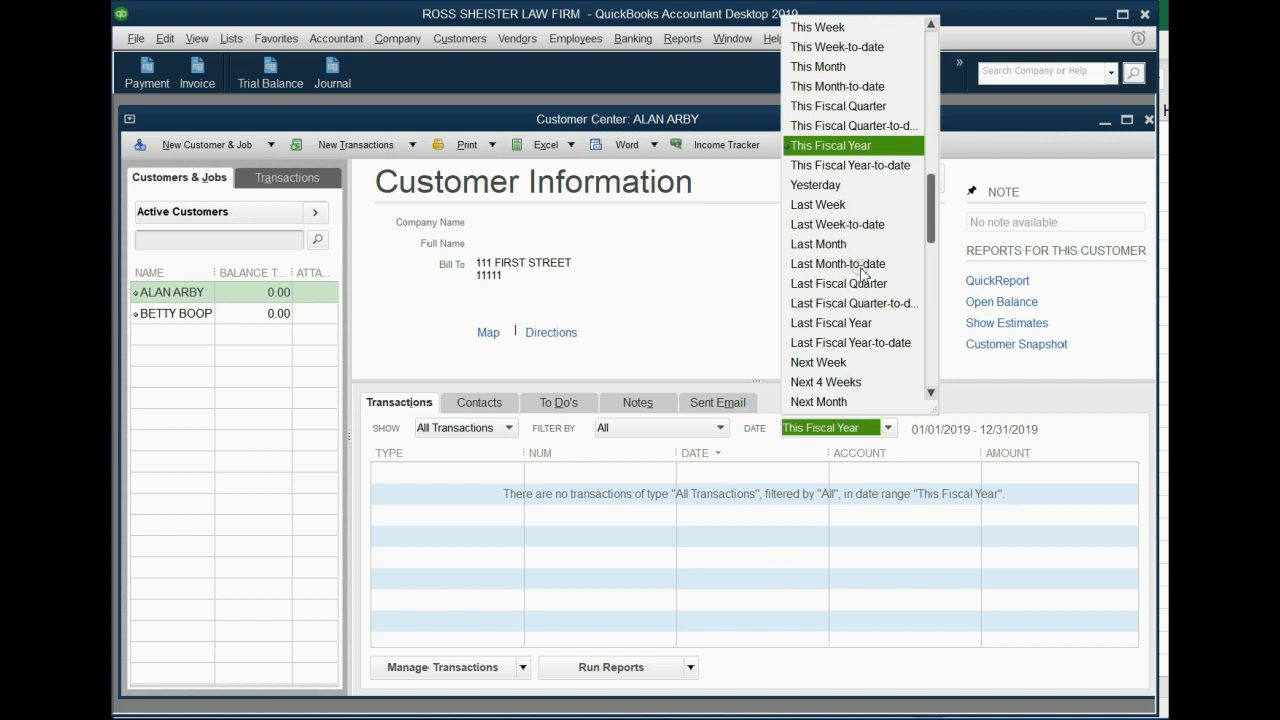
left_click(768, 522)
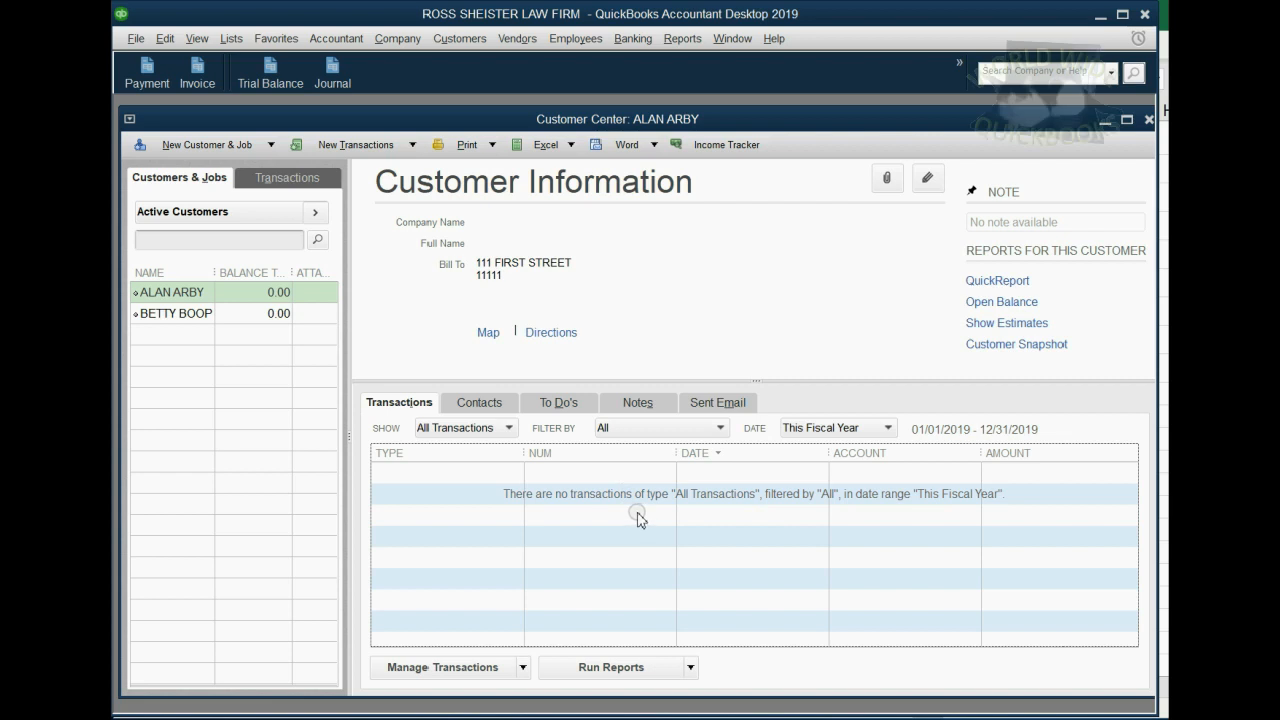
left_click(173, 292)
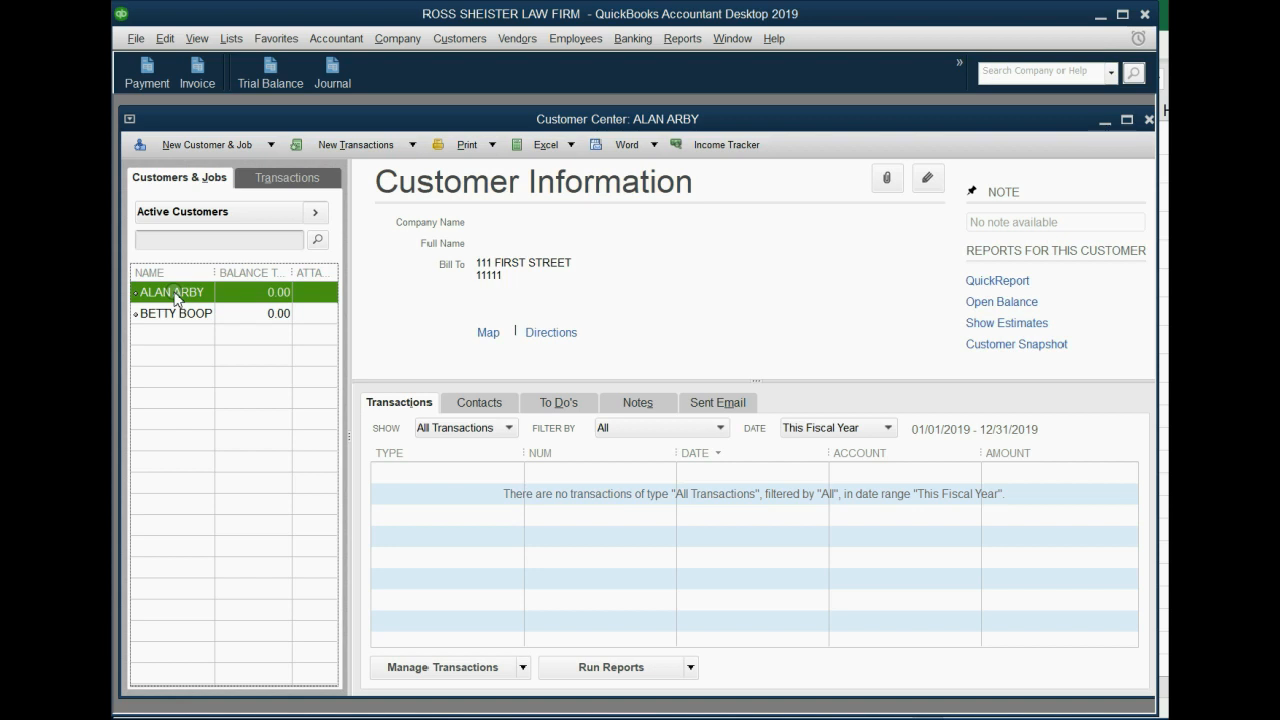
- Add the note "DON'T OFFER BUTTERFINGER BARS-SHE IS ALERGIC" with a date/time stamp to the second customer and save it
left_click(180, 316)
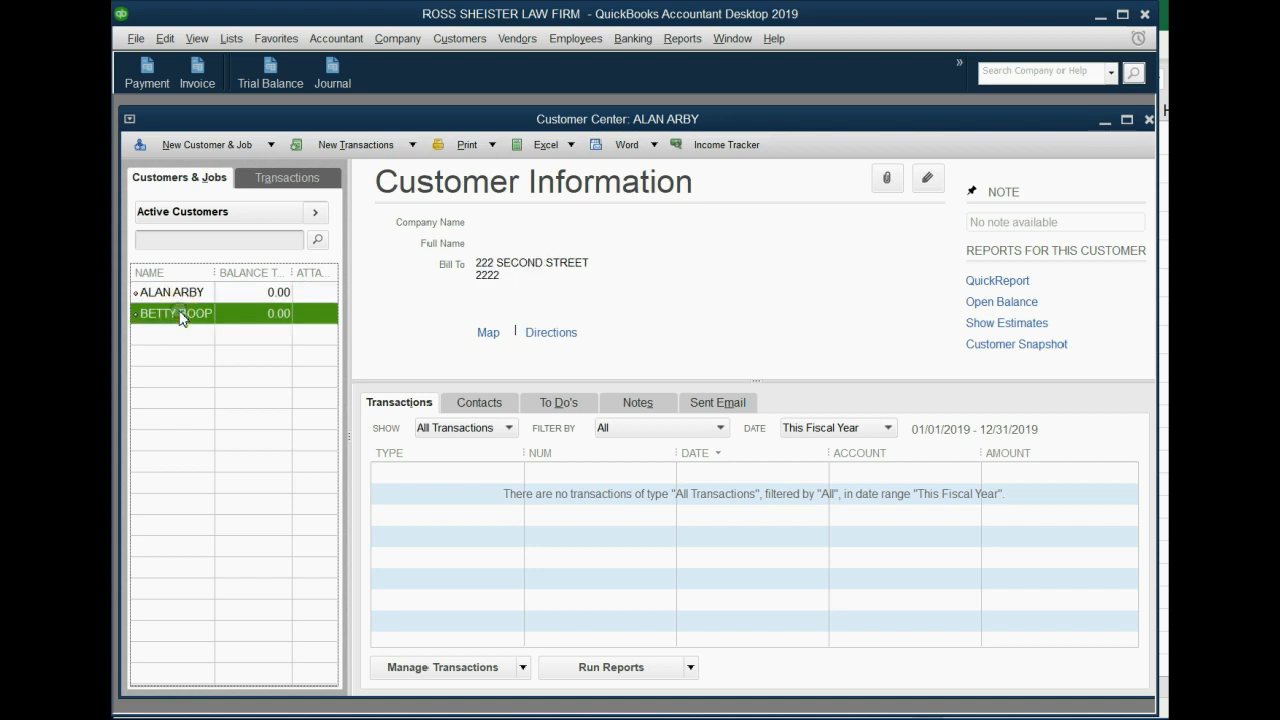
left_click(637, 404)
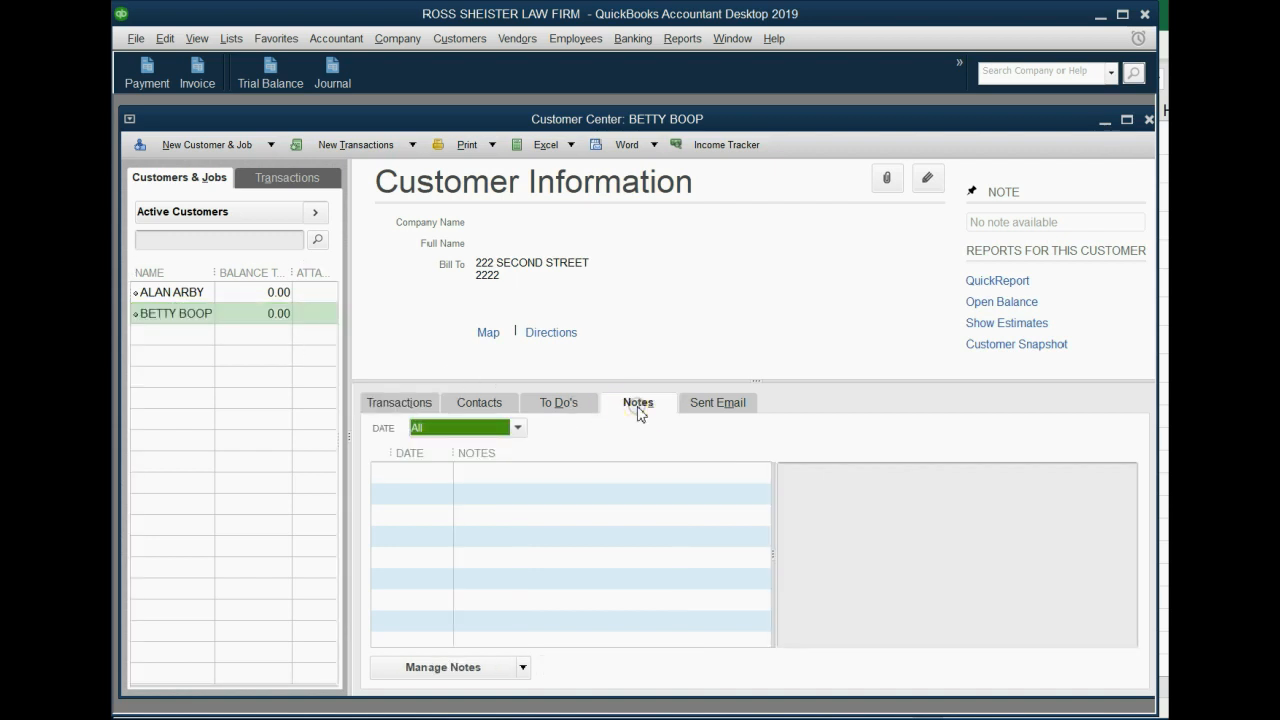
left_click(526, 667)
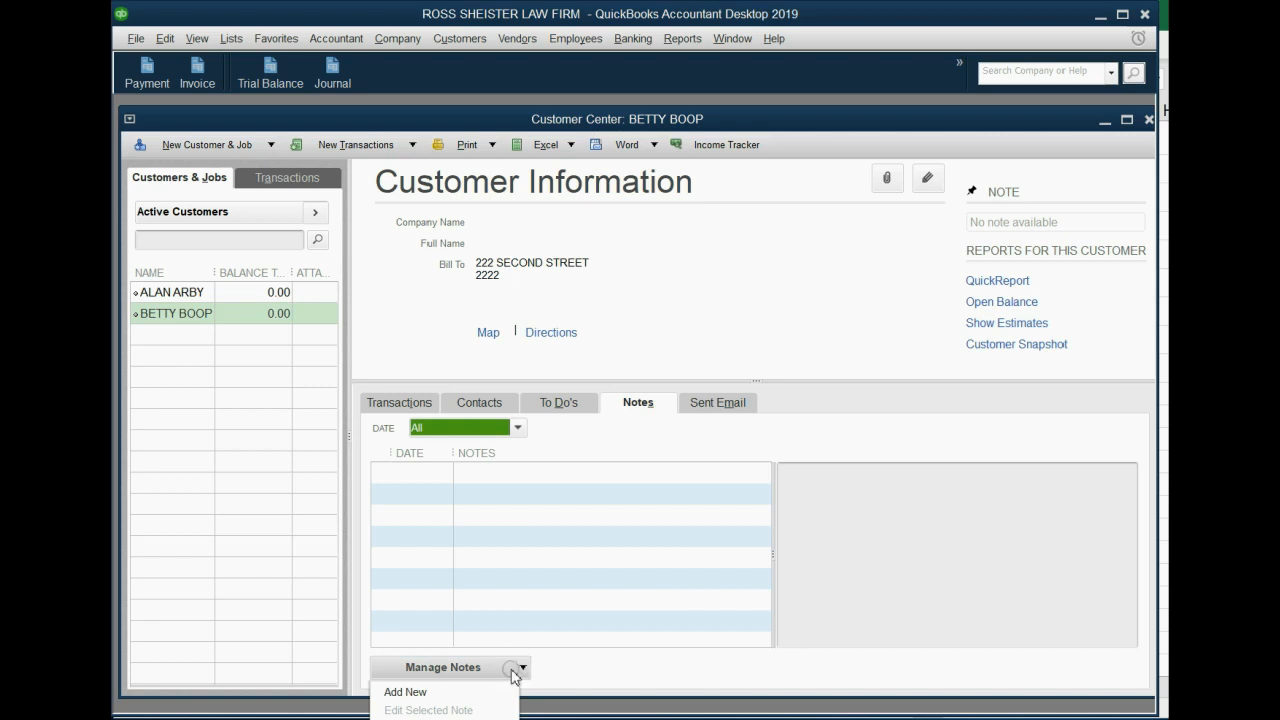
left_click(474, 692)
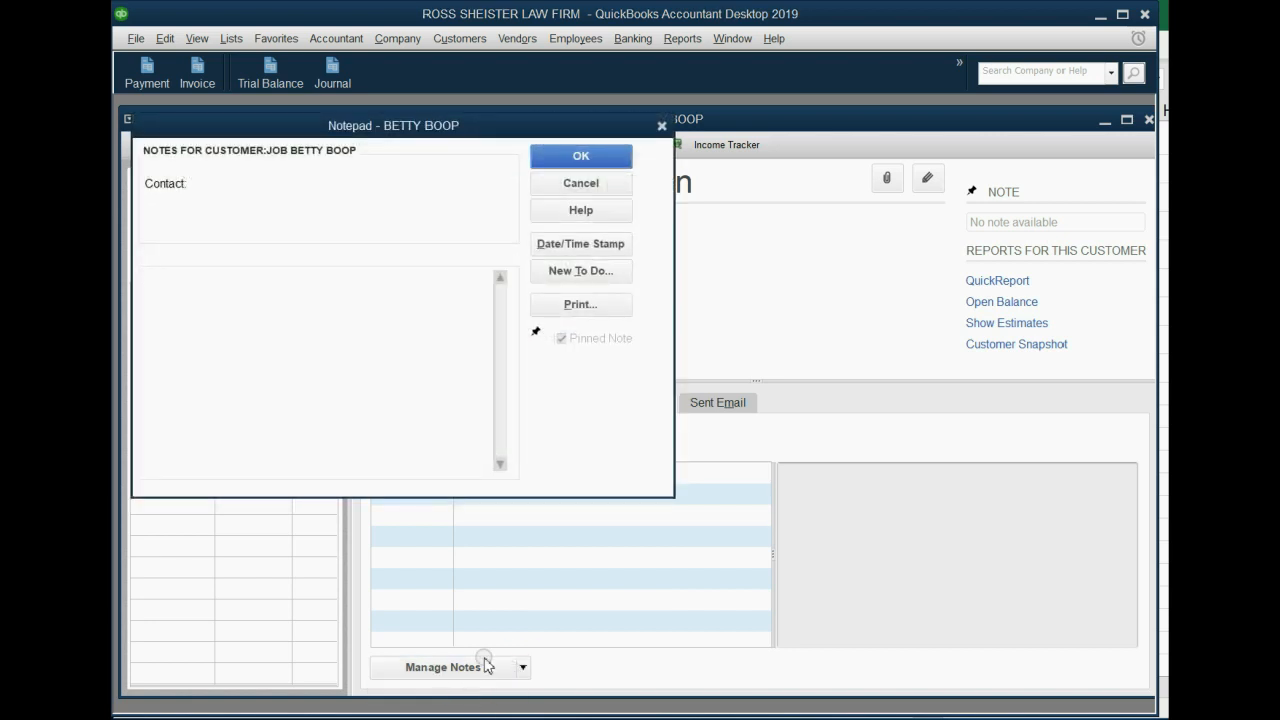
type("DON'T OFFER BUTT")
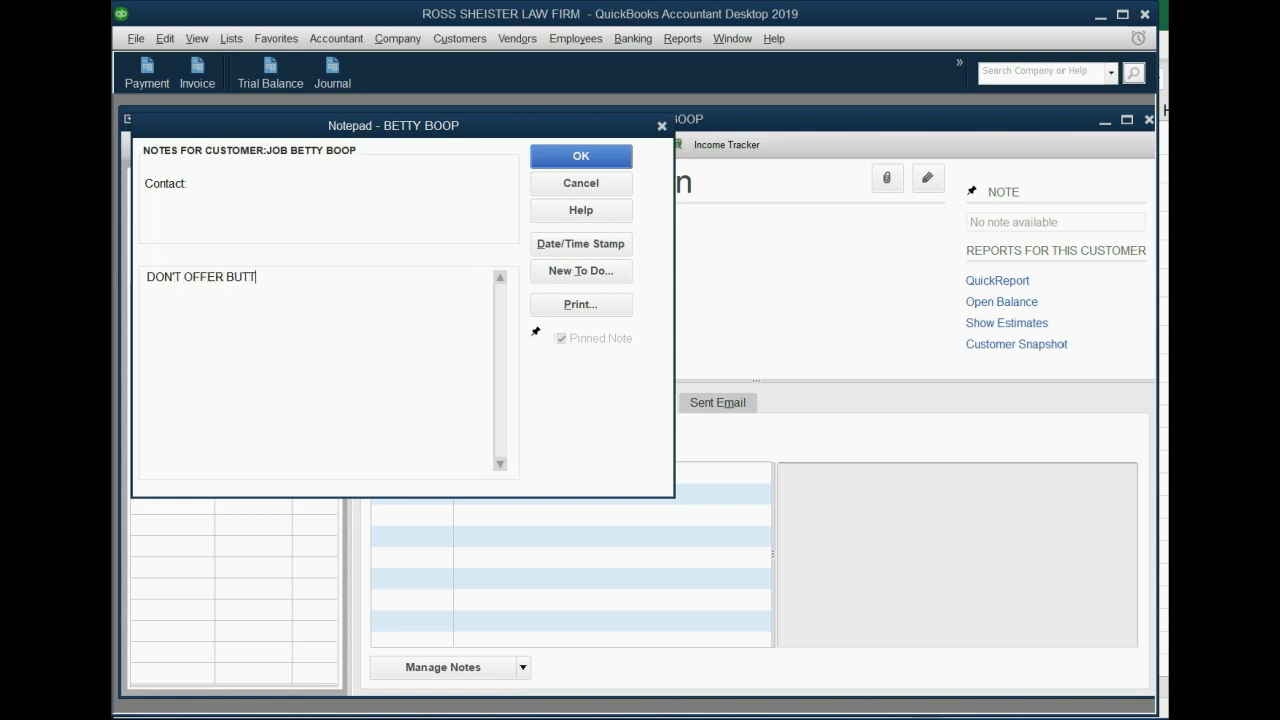
type("ERFINGER BARS-SHE IS")
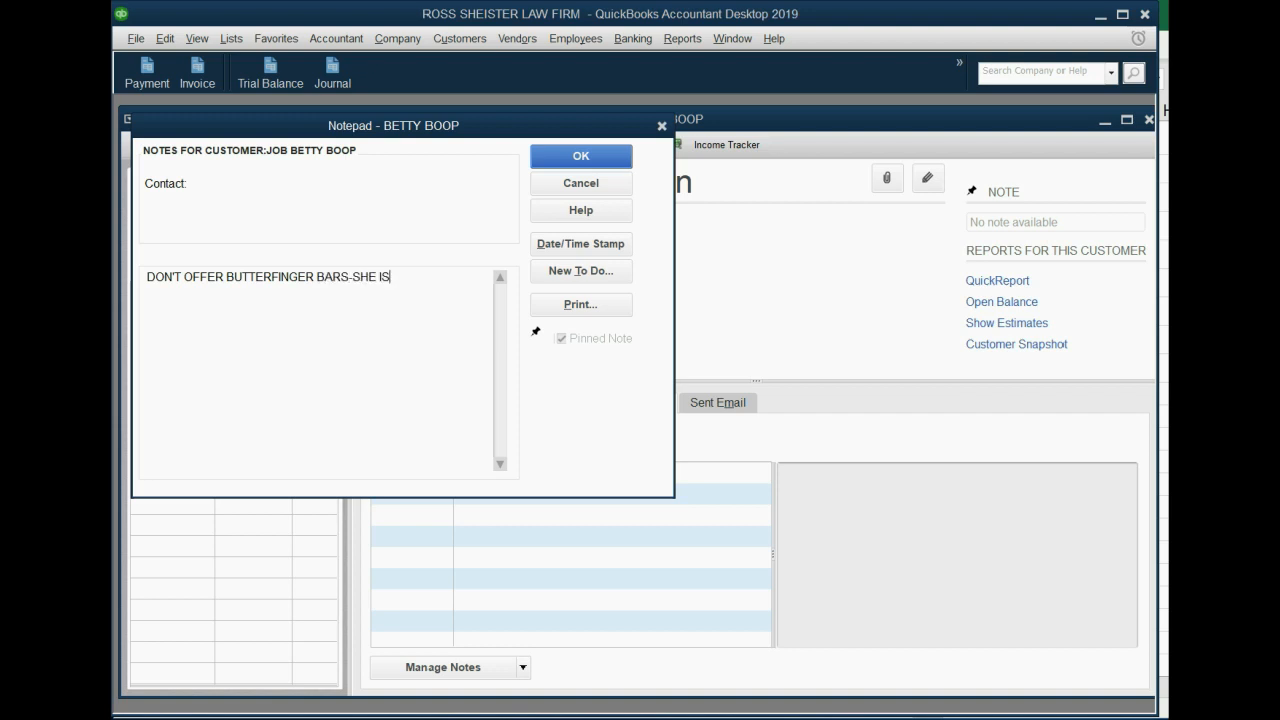
type(" ALERGIC")
left_click(553, 250)
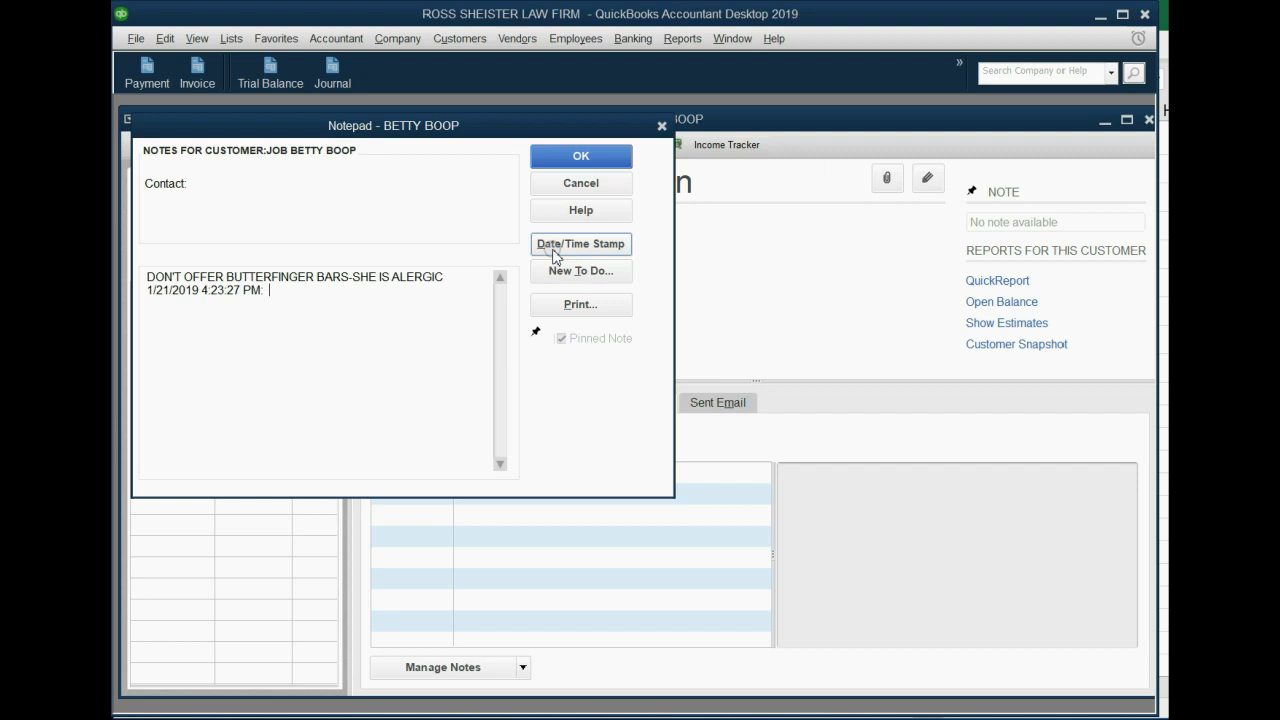
left_click(567, 157)
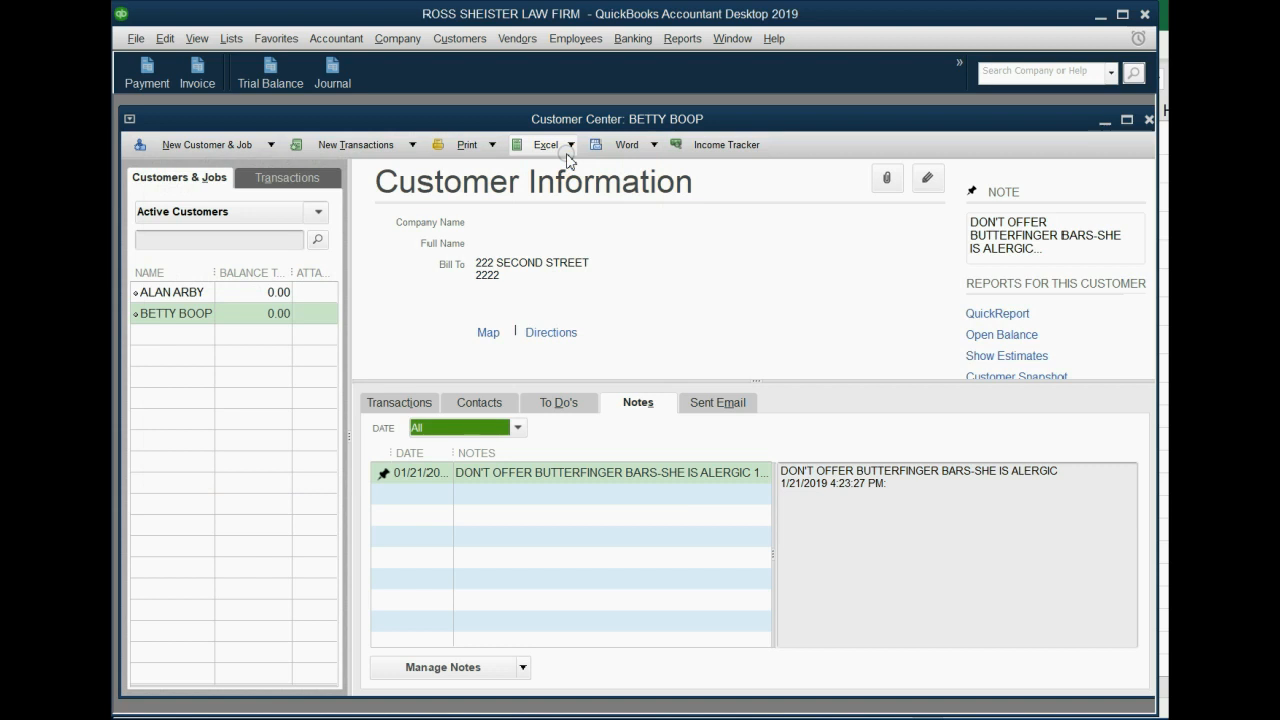
- Compare the notes of the first and second customers, and look at the second customer's to-dos before returning to the notes
left_click(210, 298)
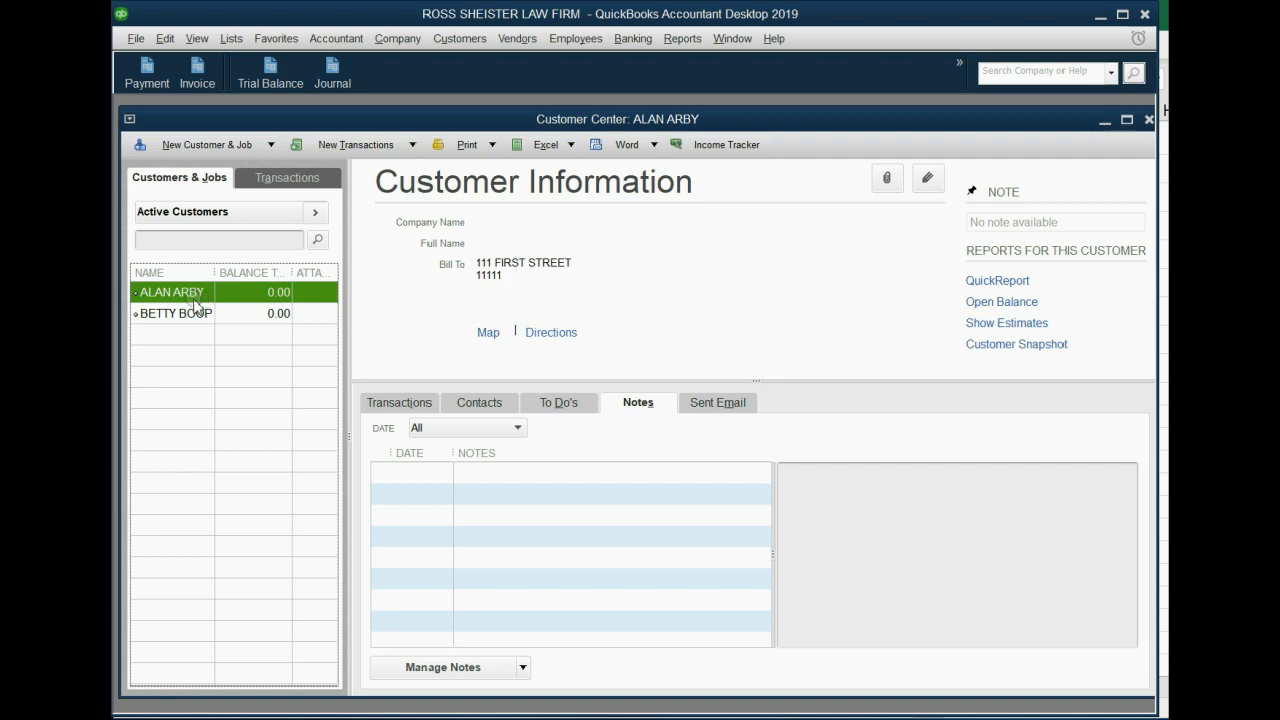
left_click(194, 315)
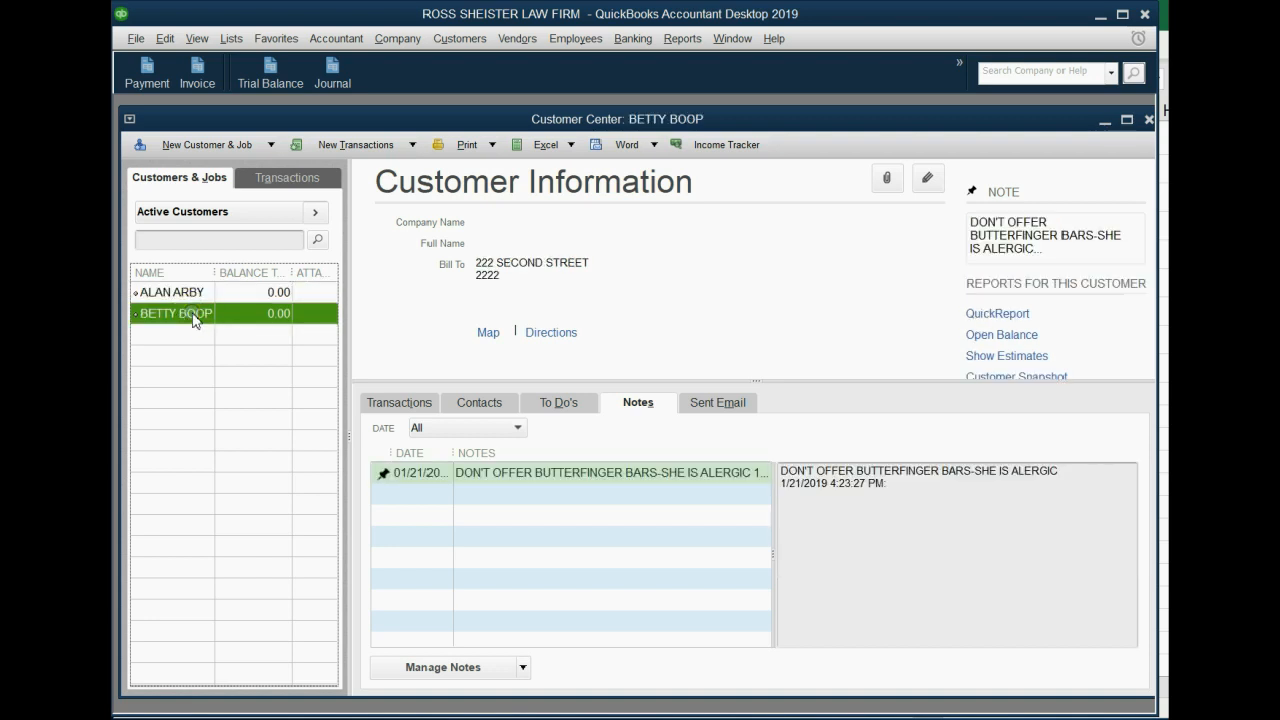
left_click(858, 528)
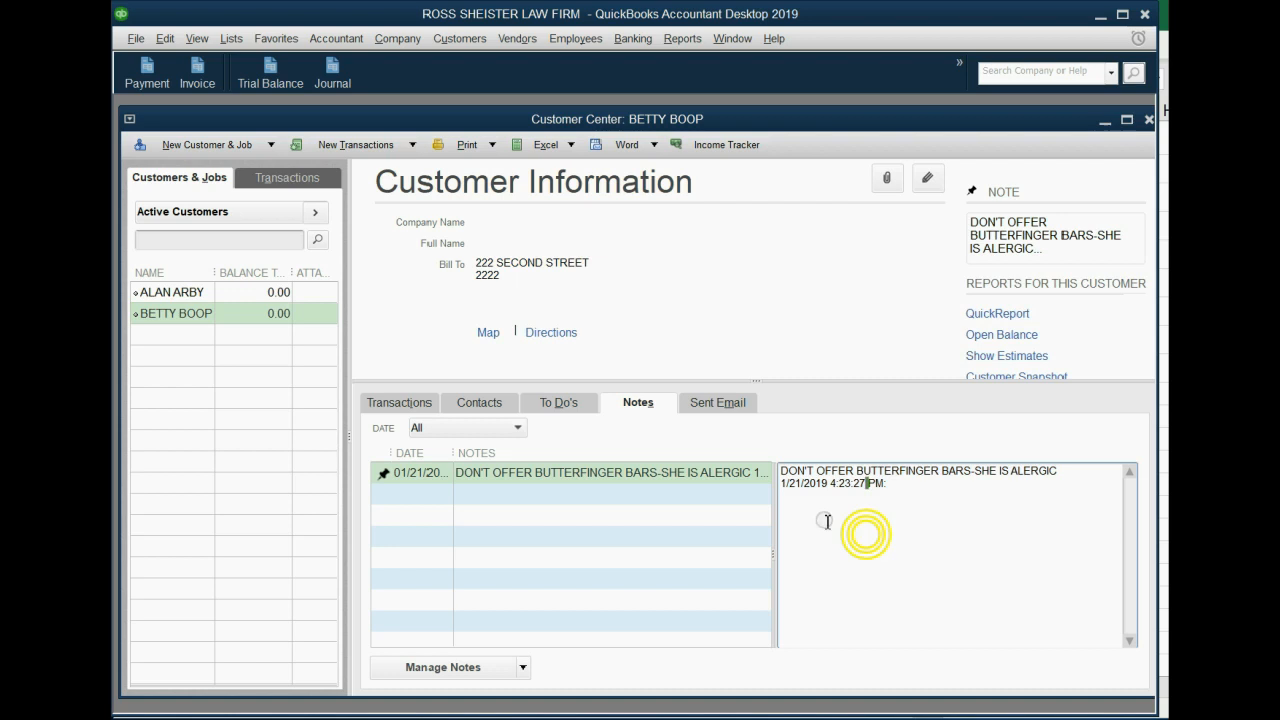
left_click(582, 403)
left_click(625, 403)
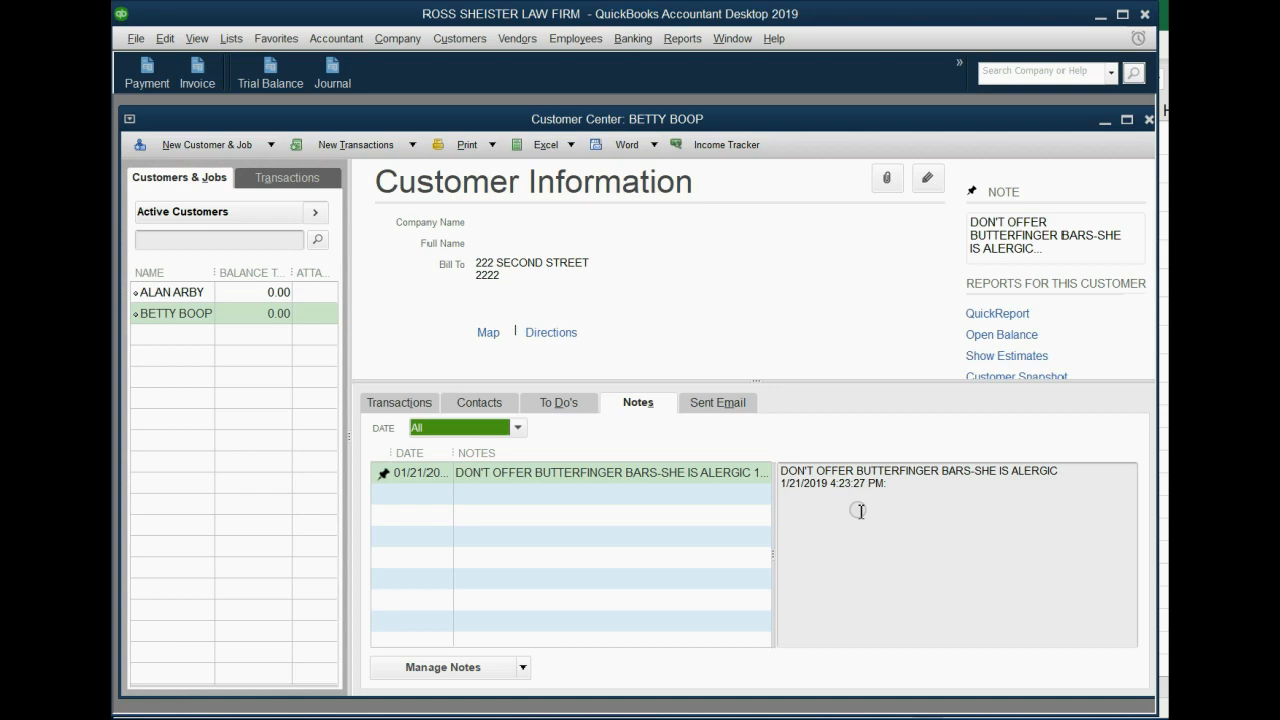
- Check the third client in the Excel client list, then create a new QuickBooks customer and enter the client's full name
key("alt+Tab")
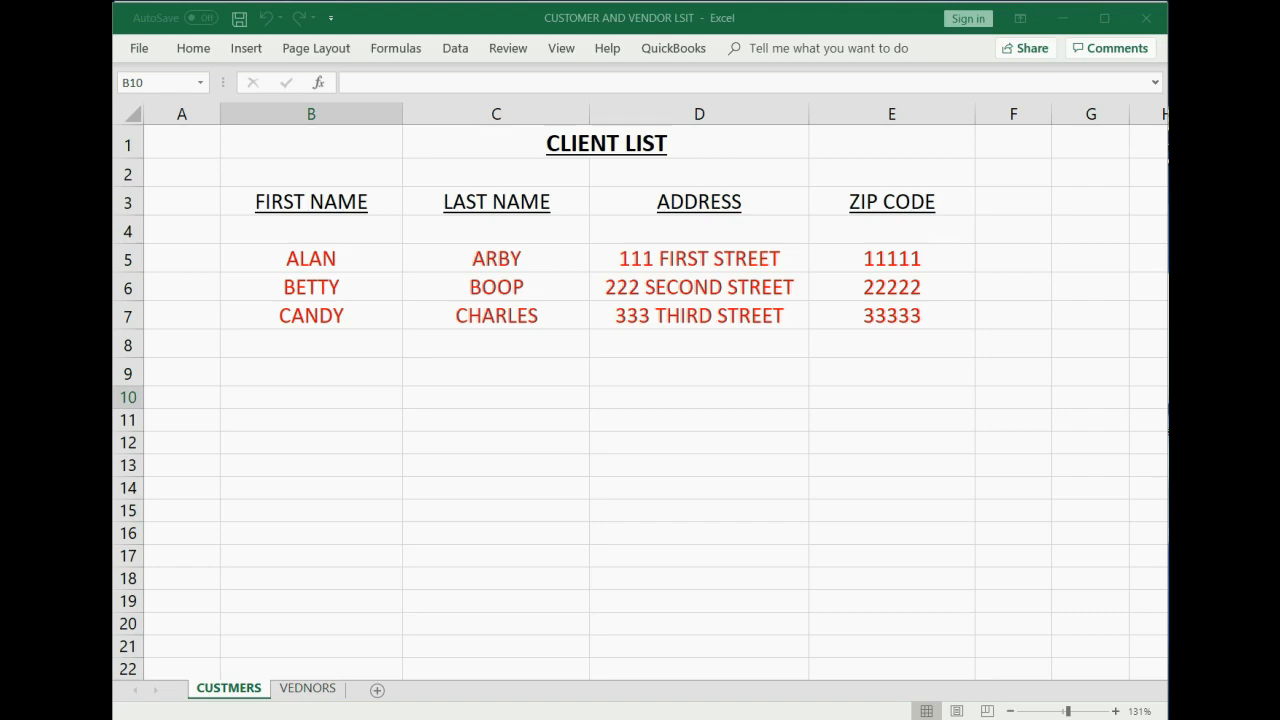
left_click(1150, 718)
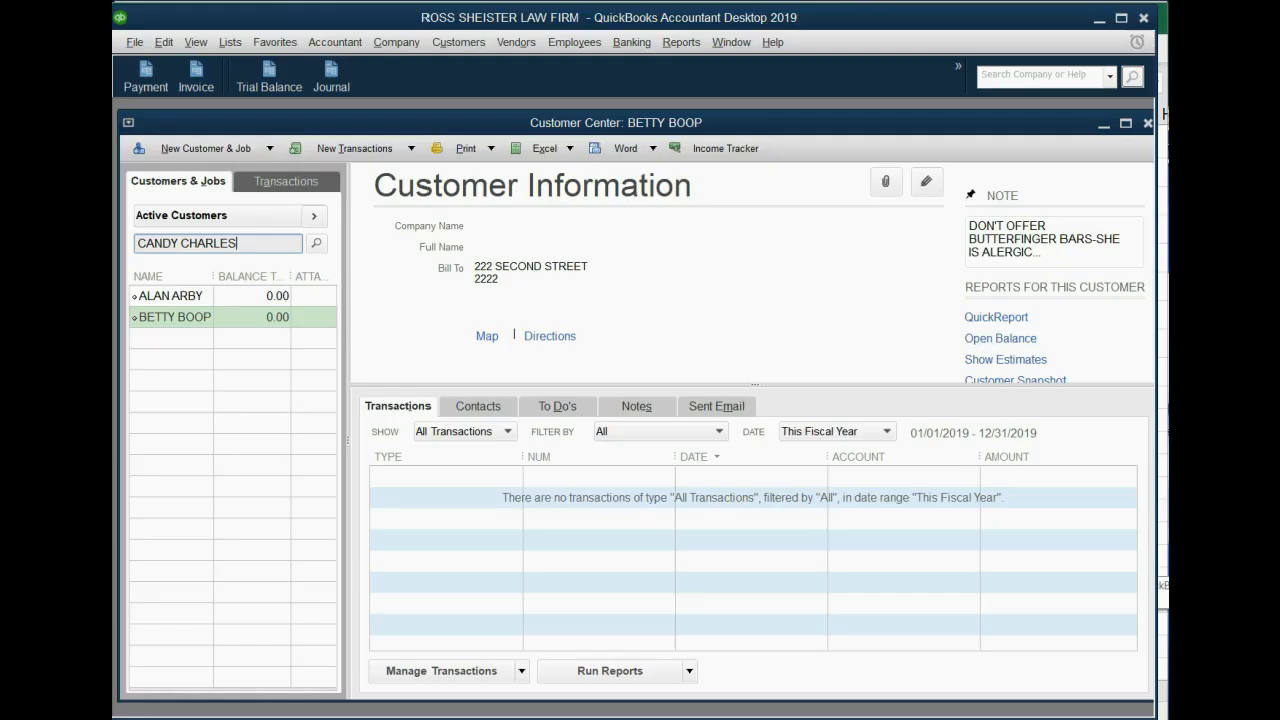
left_click(193, 149)
left_click(195, 169)
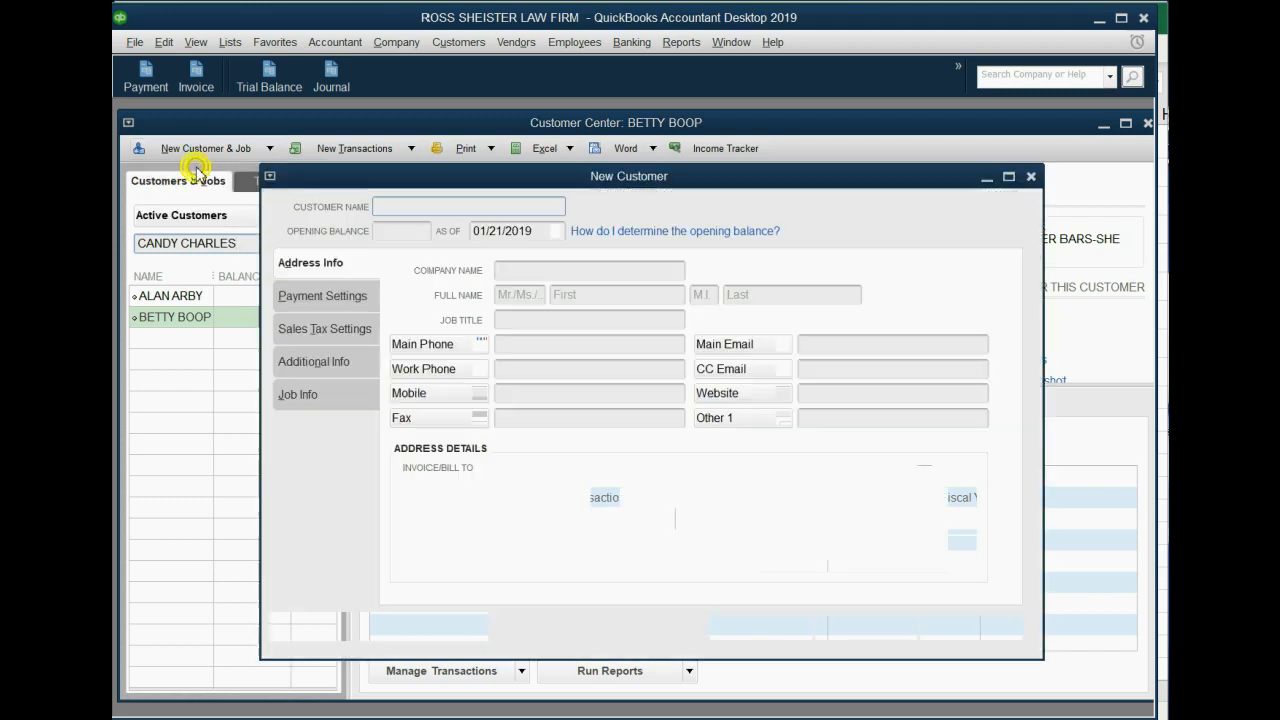
type("CAN")
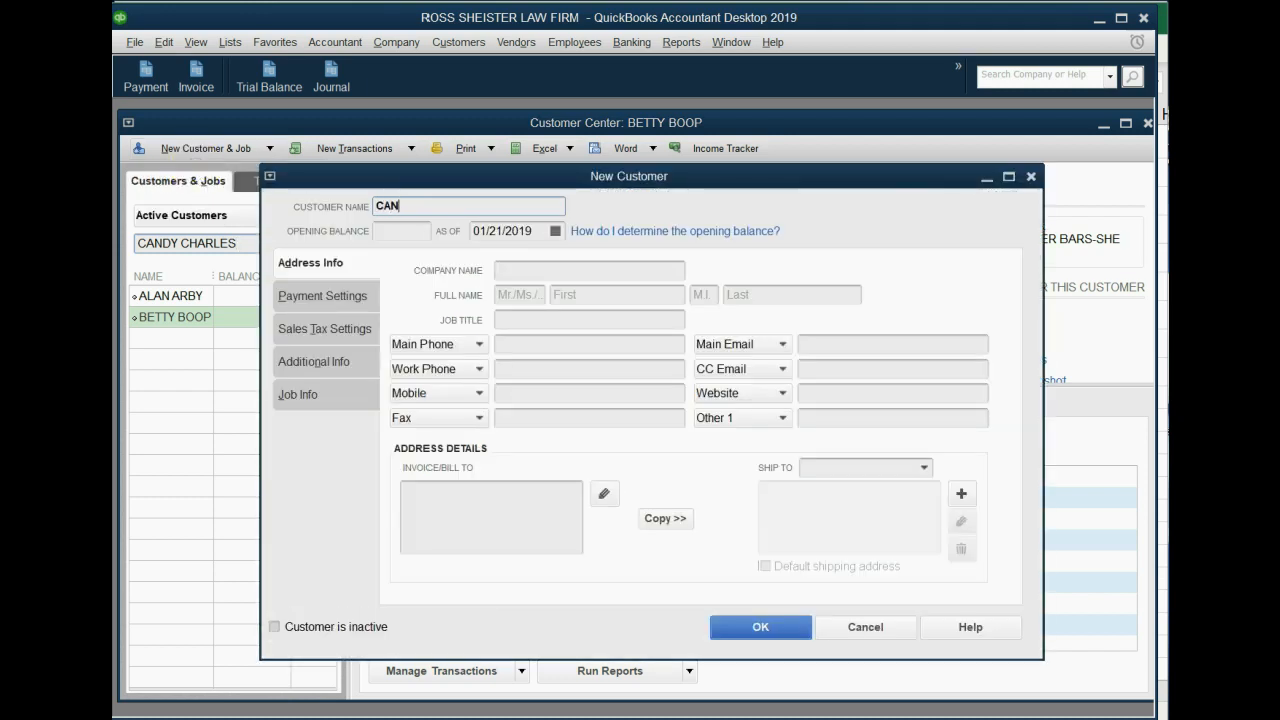
type("DY CHARL")
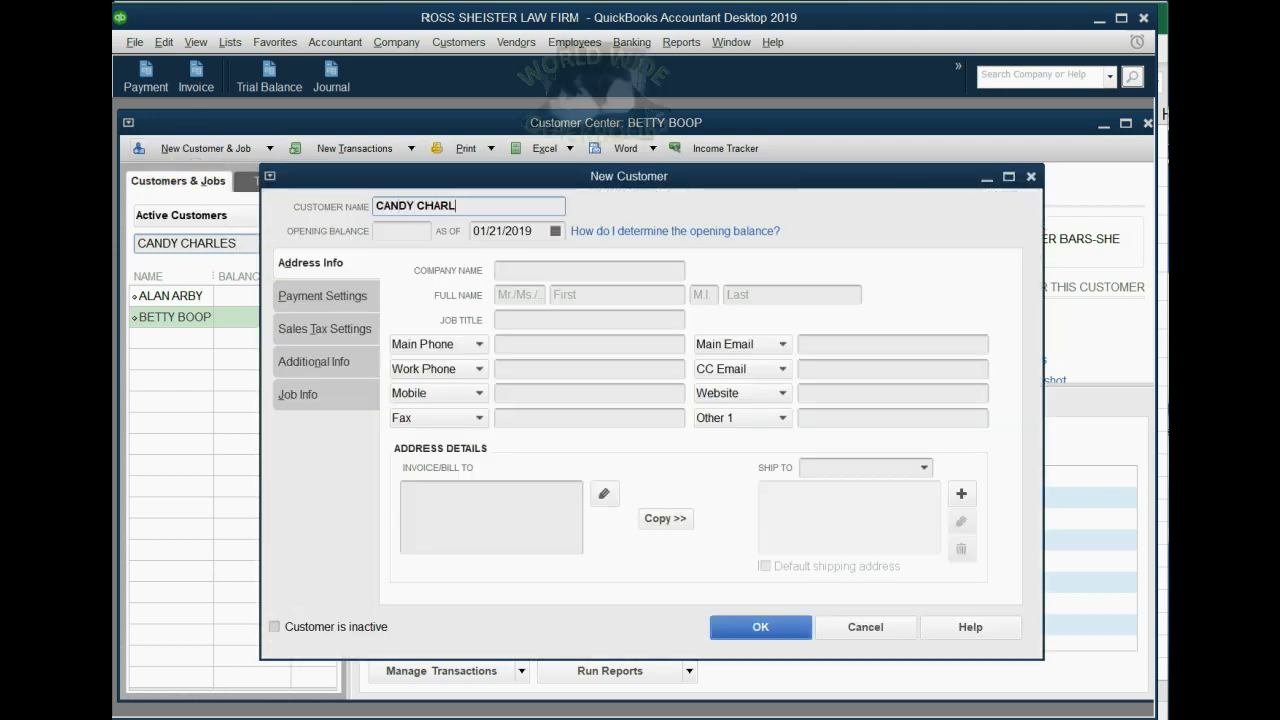
type("ES")
- Enter the third client's street address and ZIP code as the invoice/bill-to address, accept the address details and save the customer
left_click(440, 492)
type("33")
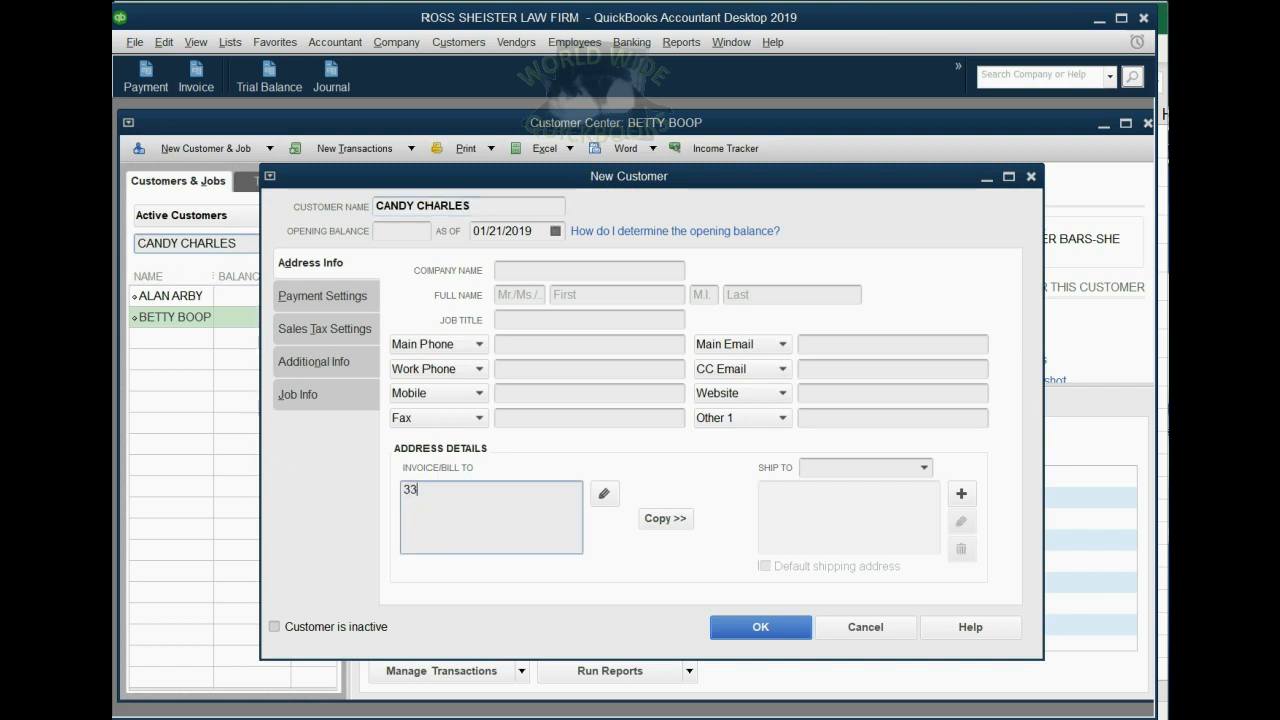
type("3 THIRD STRET")
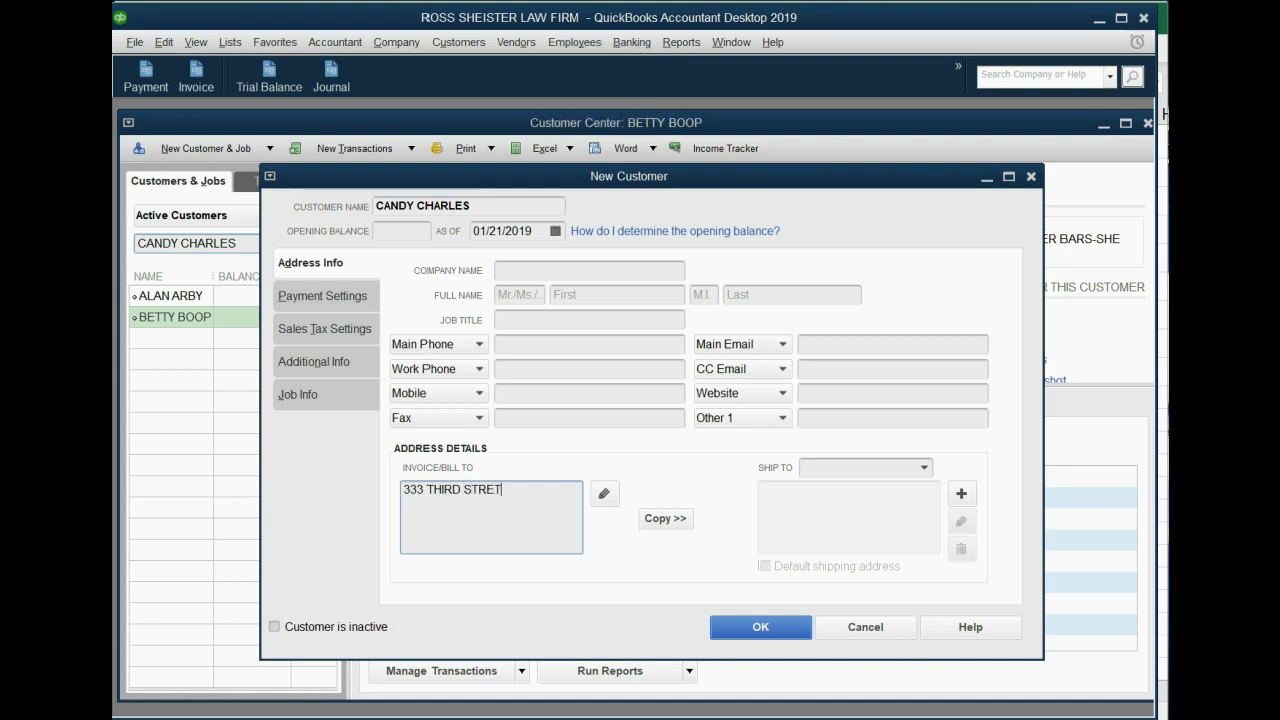
key("Return")
type("3333")
left_click(762, 626)
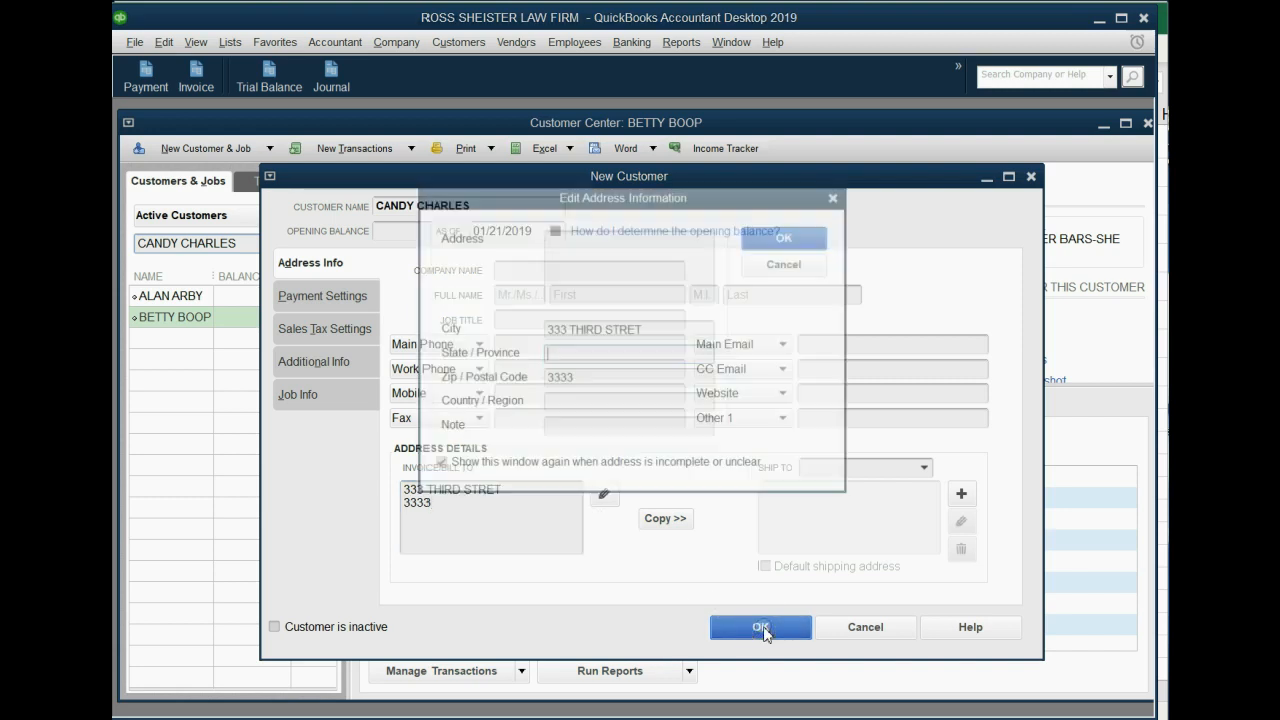
left_click(778, 236)
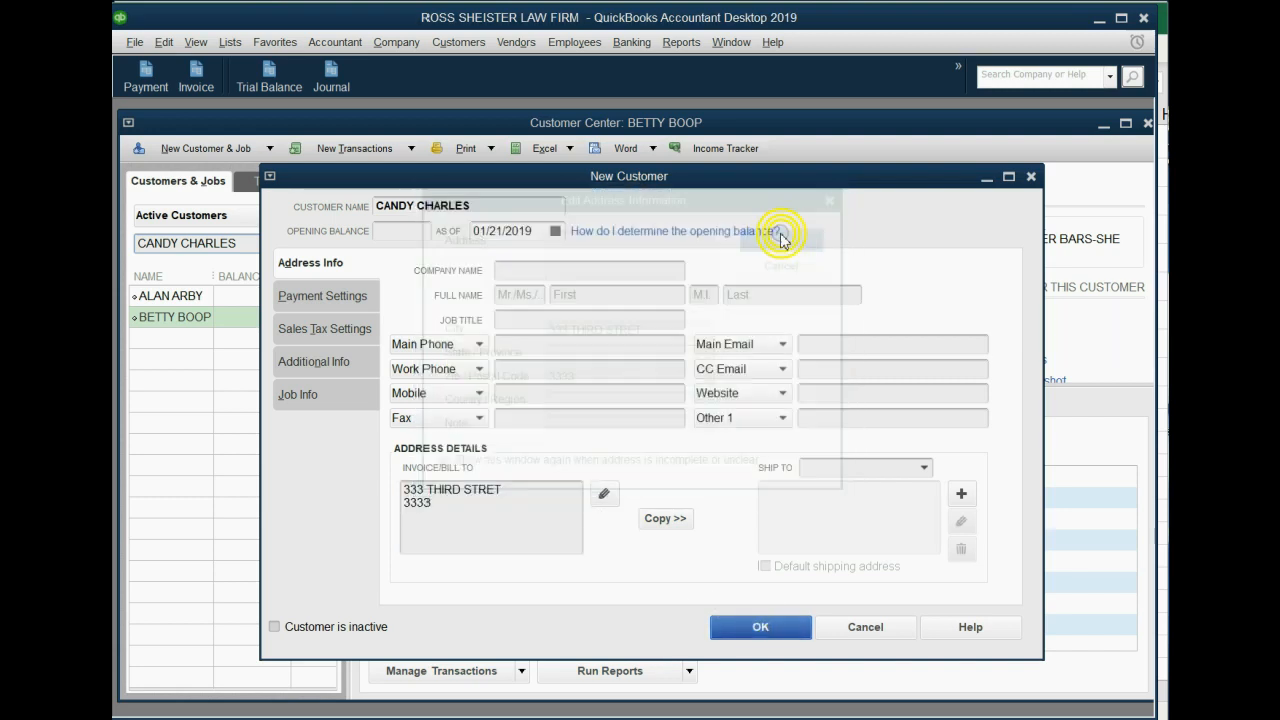
left_click(765, 624)
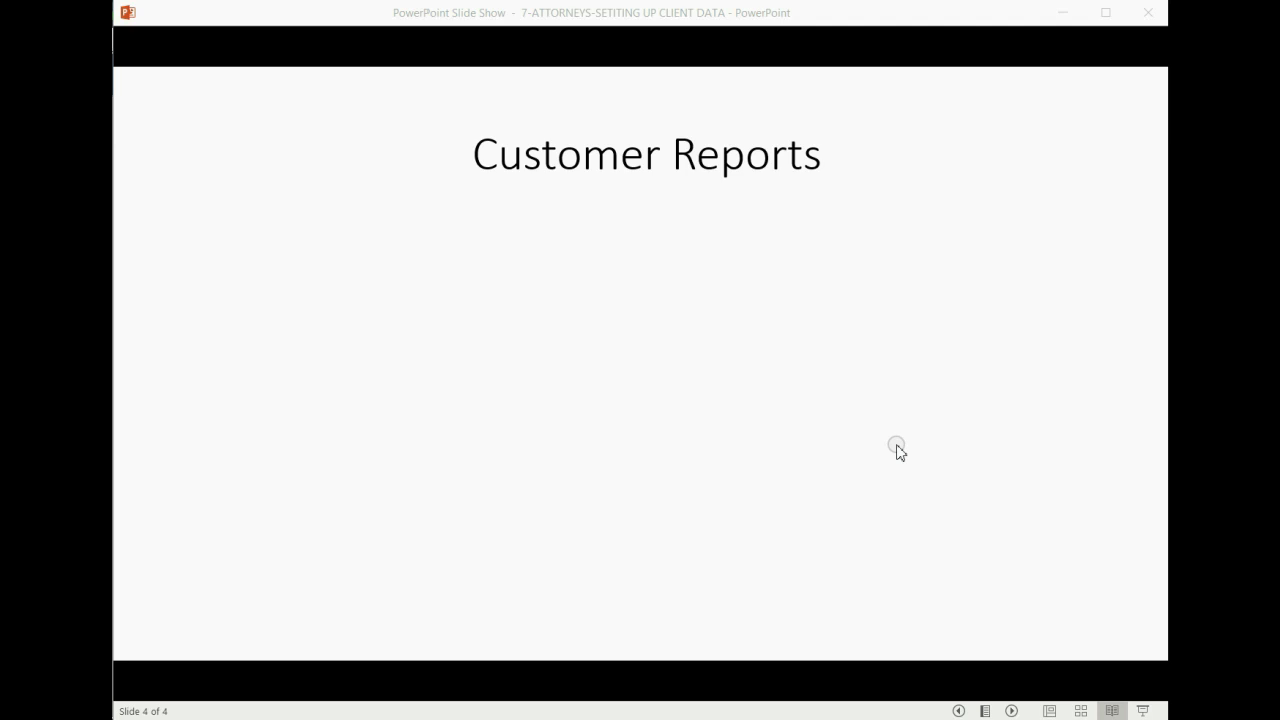
- Advance the Customer Reports slide, return to QuickBooks, close the Customer Center and open the Customer Balance Detail report
left_click(897, 450)
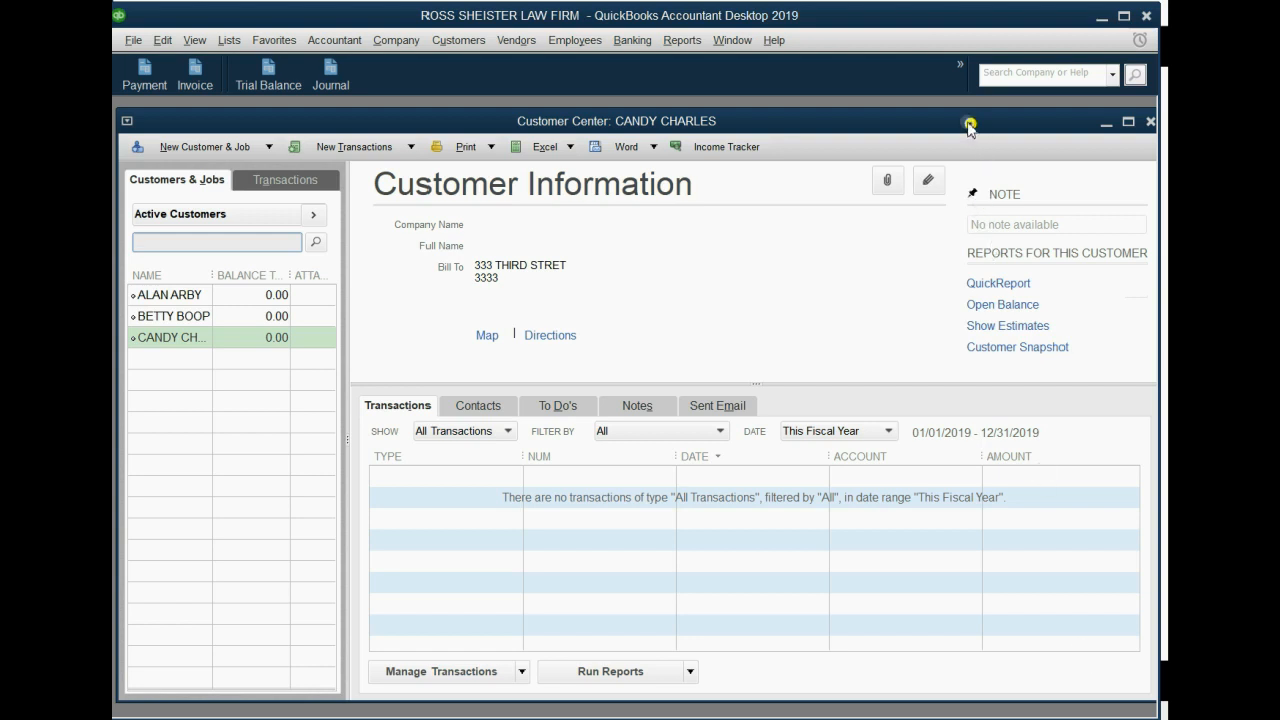
left_click_drag(971, 121, 861, 118)
left_click(1040, 119)
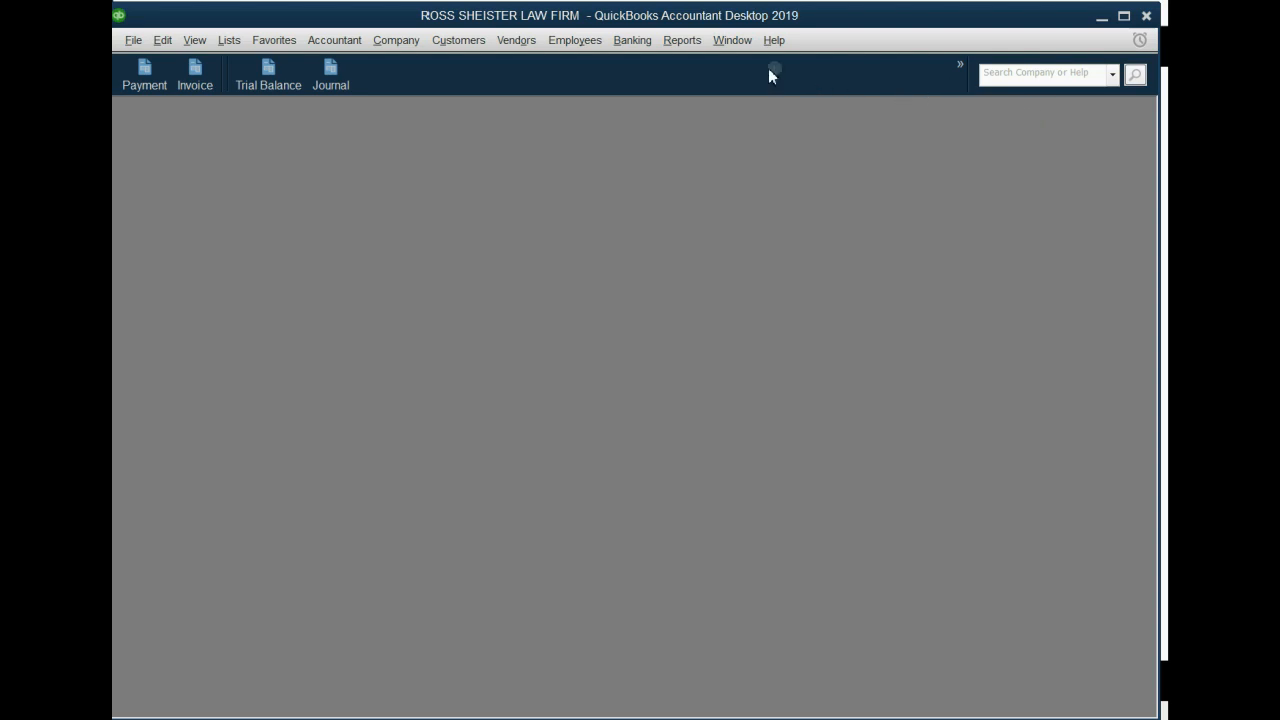
left_click(695, 46)
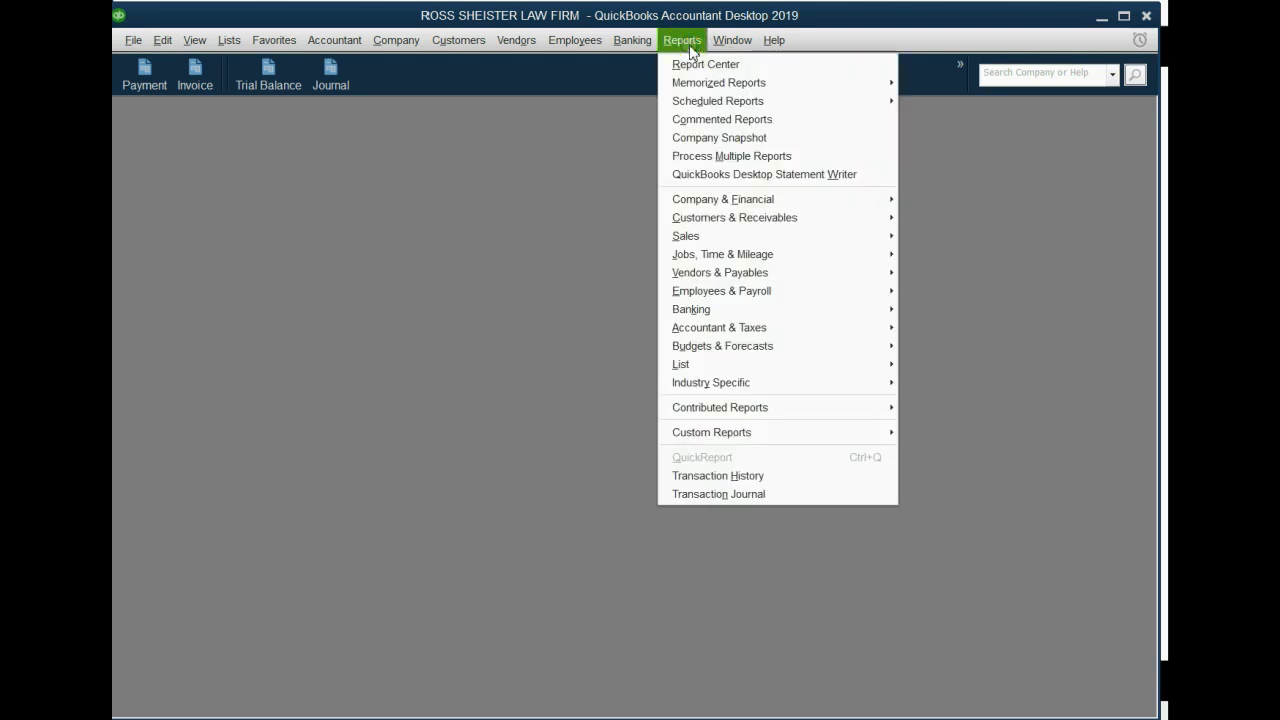
mouse_move(724, 226)
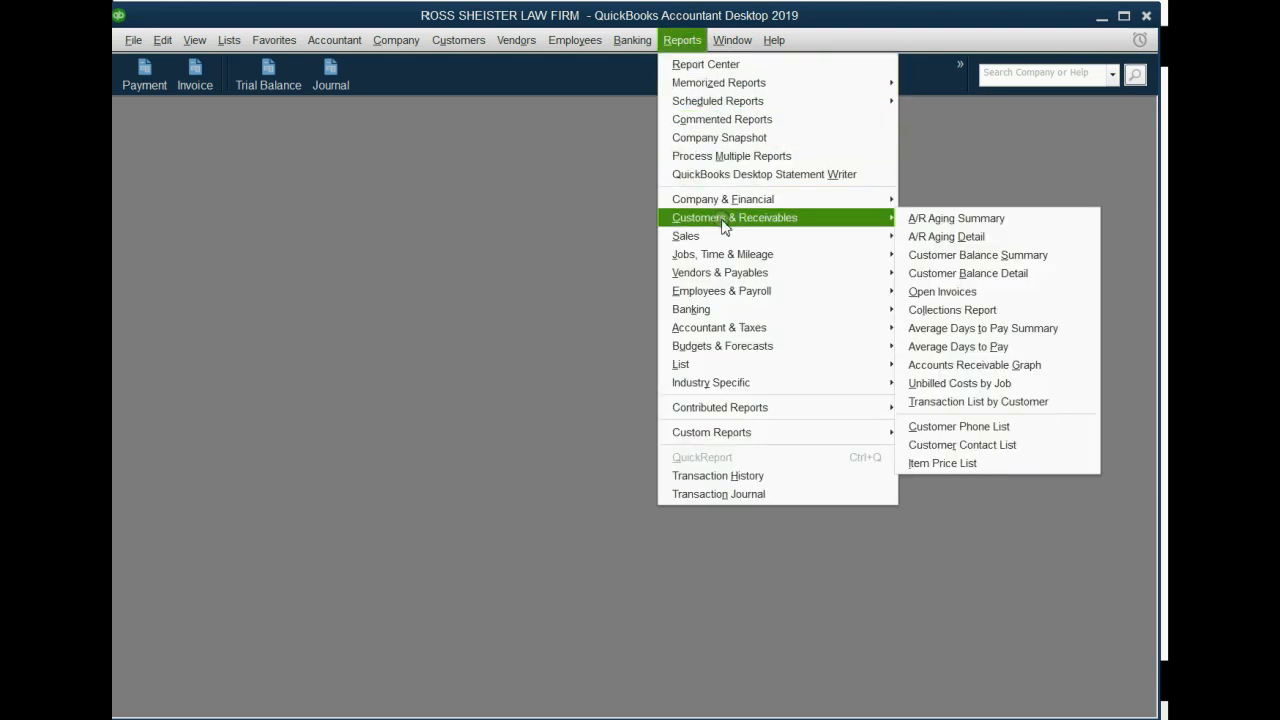
left_click(930, 274)
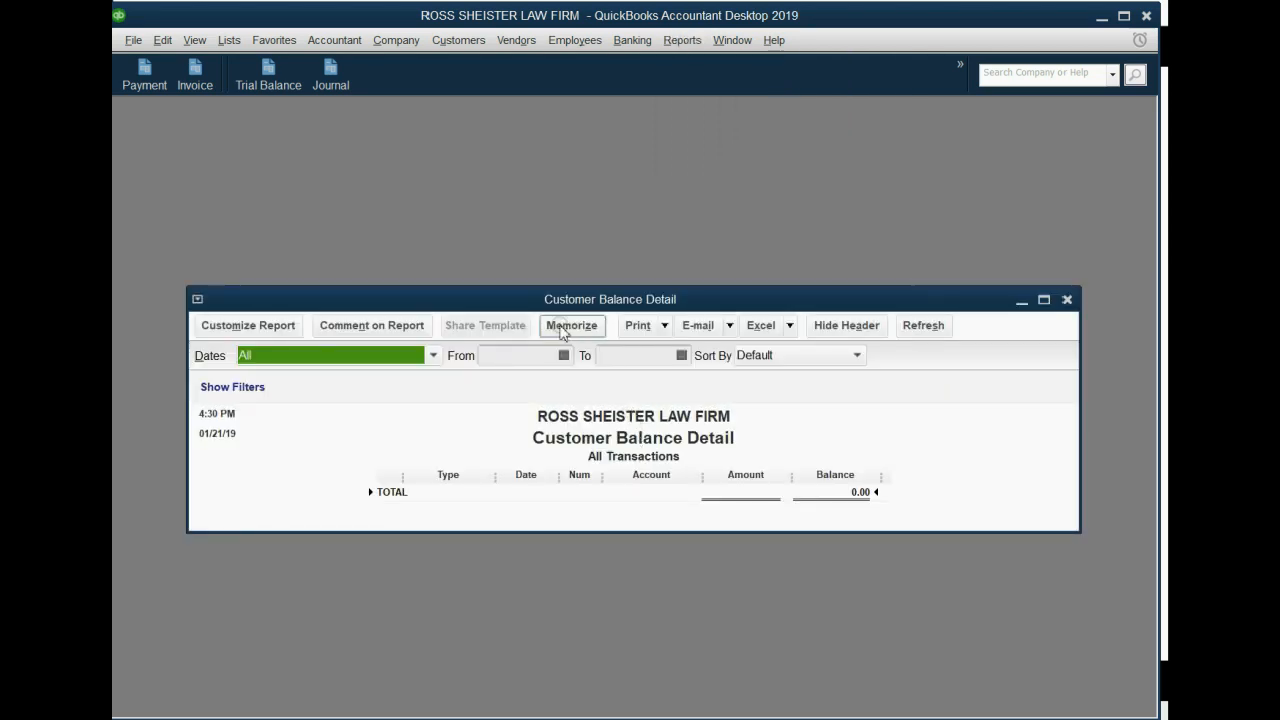
- Move the Customer Balance Detail report window higher and add the report to the icon bar under its default label
left_click_drag(514, 299, 511, 215)
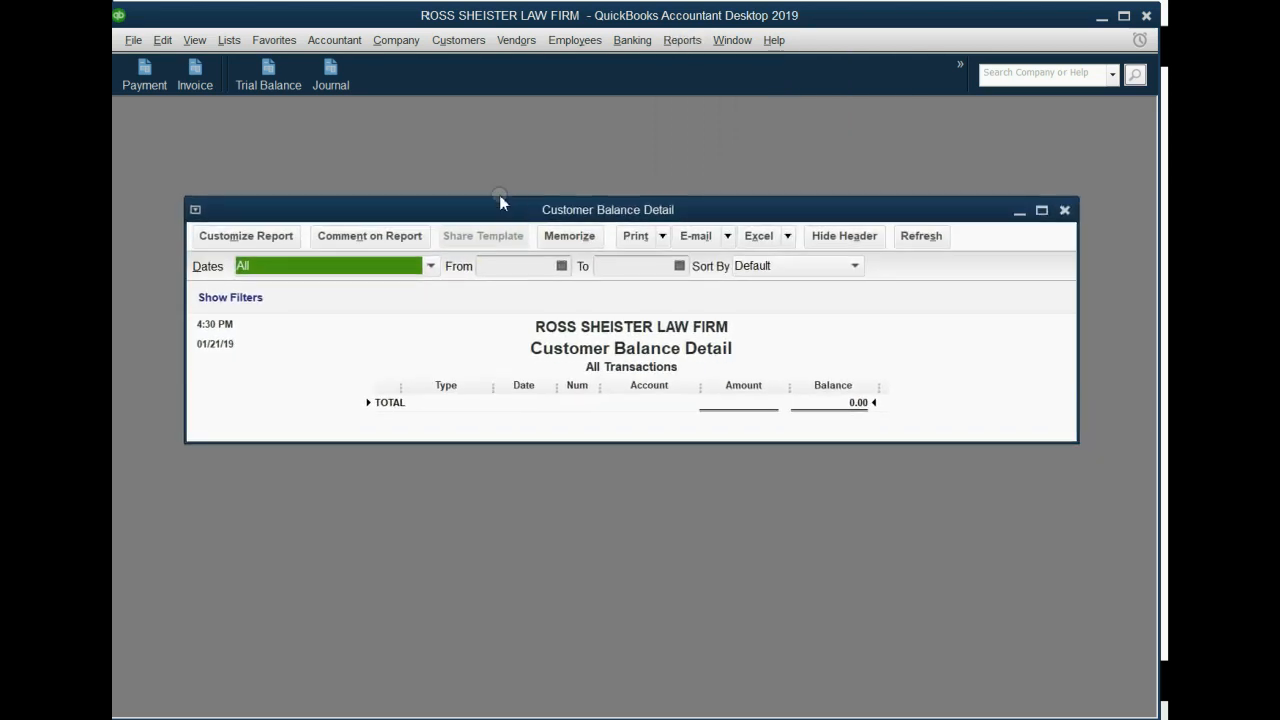
left_click(187, 40)
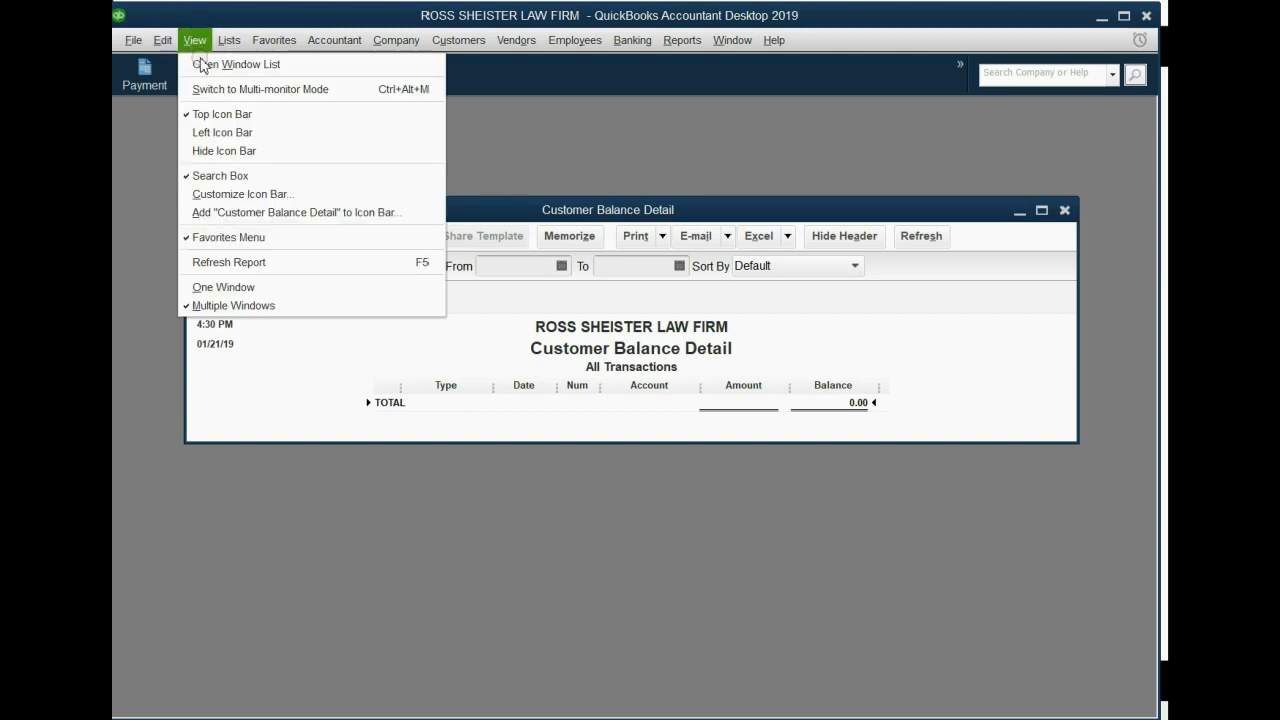
left_click(256, 214)
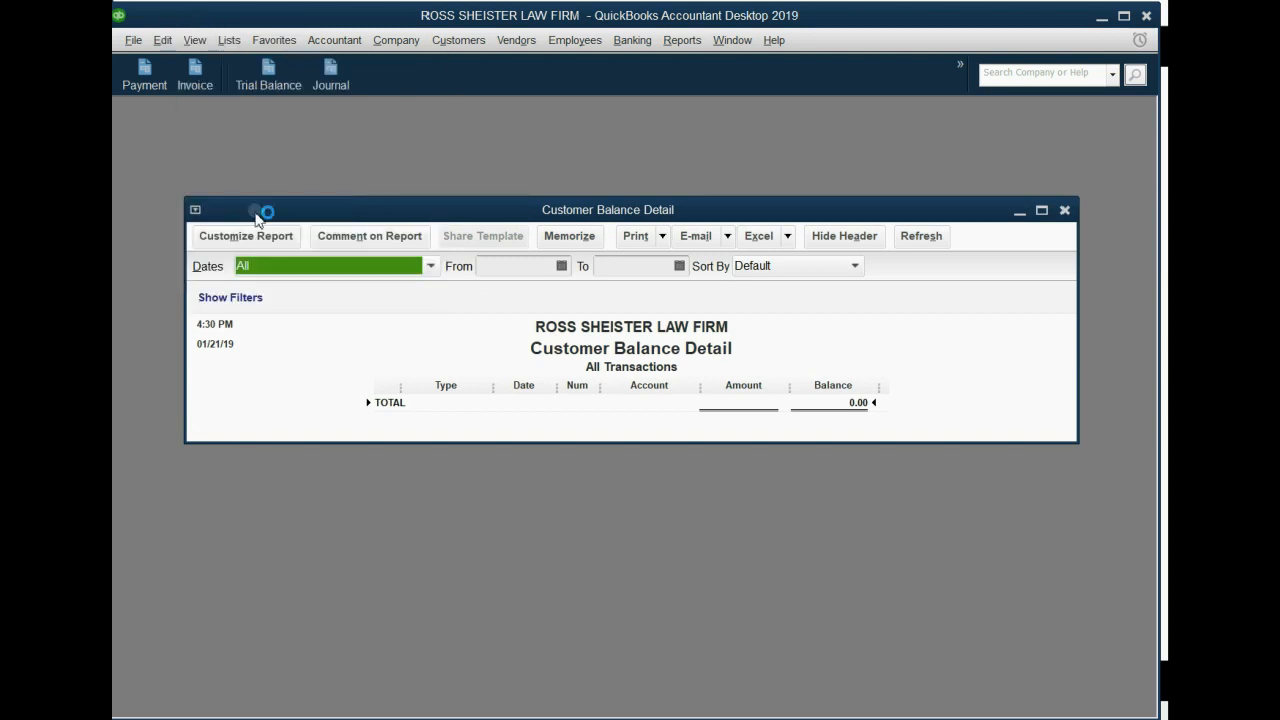
left_click(524, 186)
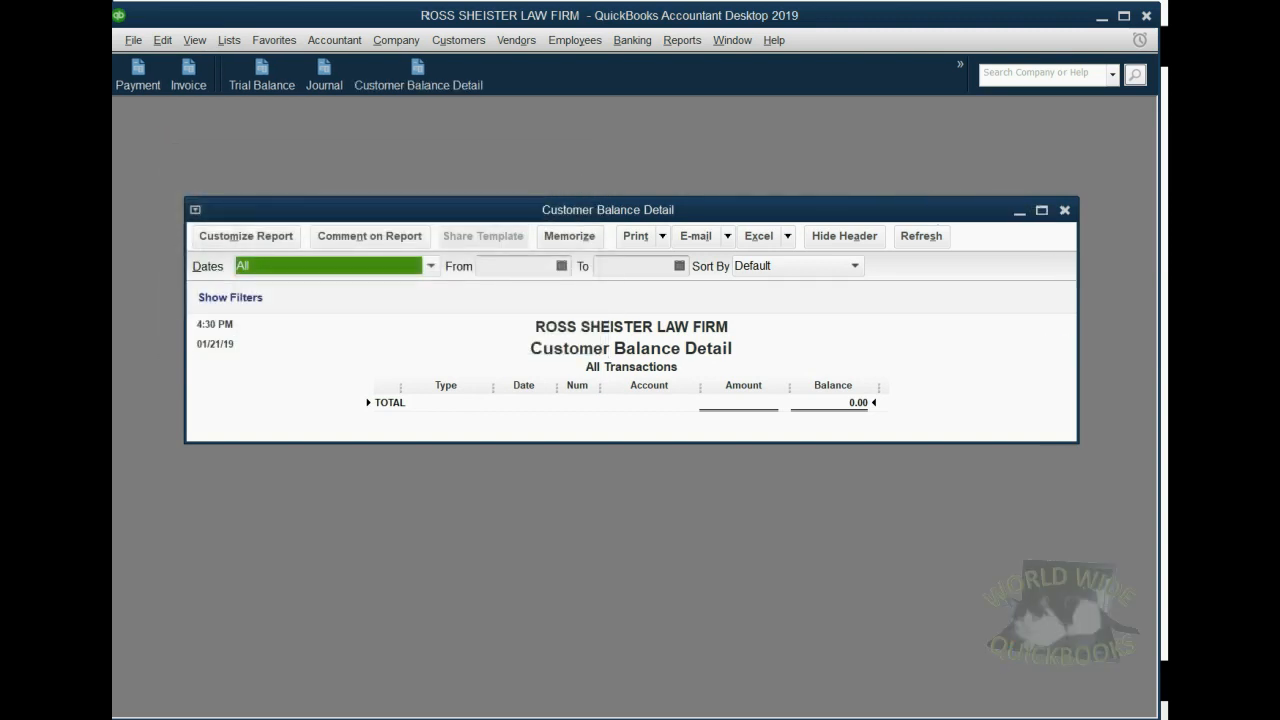
- Switch to the PowerPoint slide show, read the Open Invoice point on the Customer Reports slide and return to QuickBooks
key("alt+Tab")
left_click(756, 458)
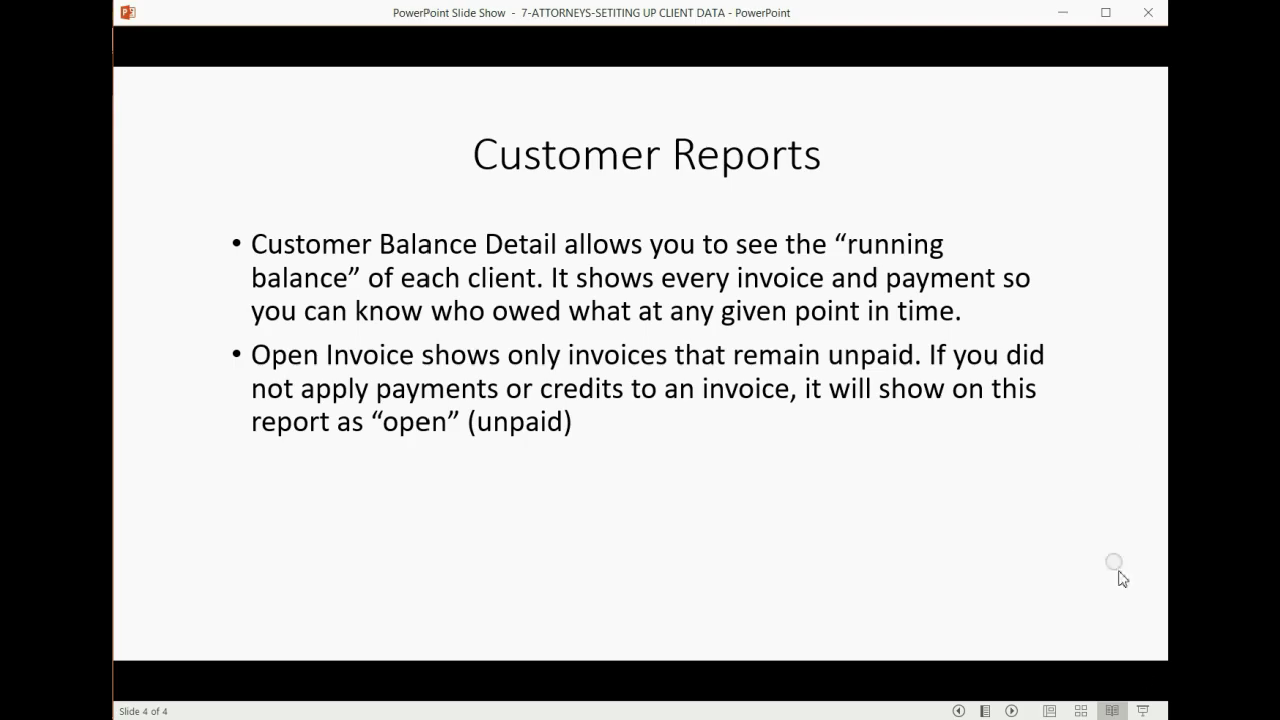
left_click(1140, 719)
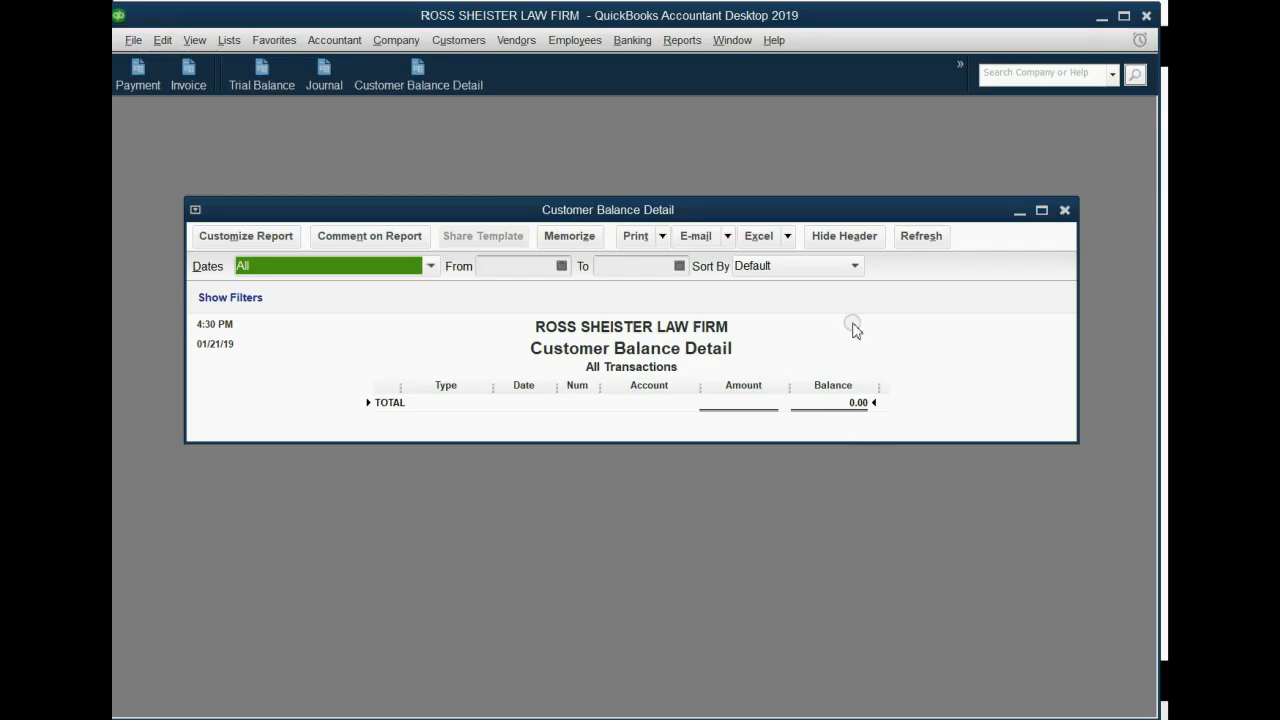
- Close the Customer Balance Detail report, open the Open Invoices report and make its window taller
left_click(1064, 211)
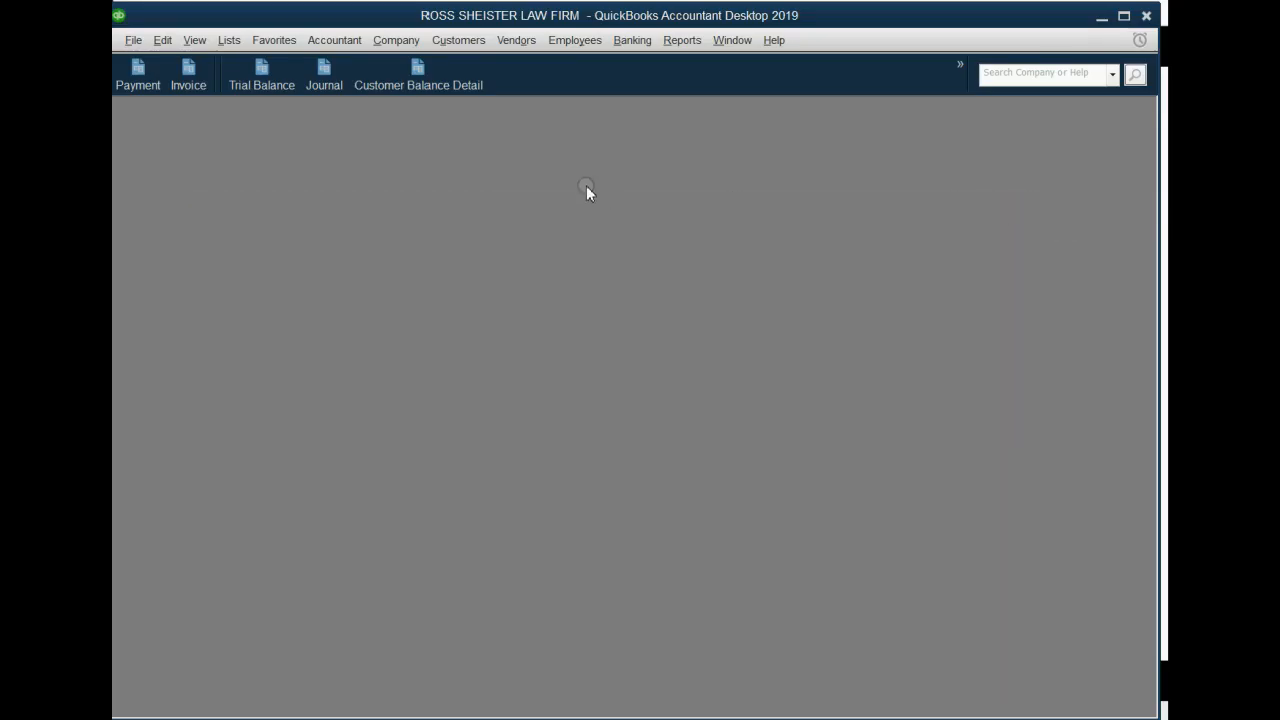
left_click(681, 42)
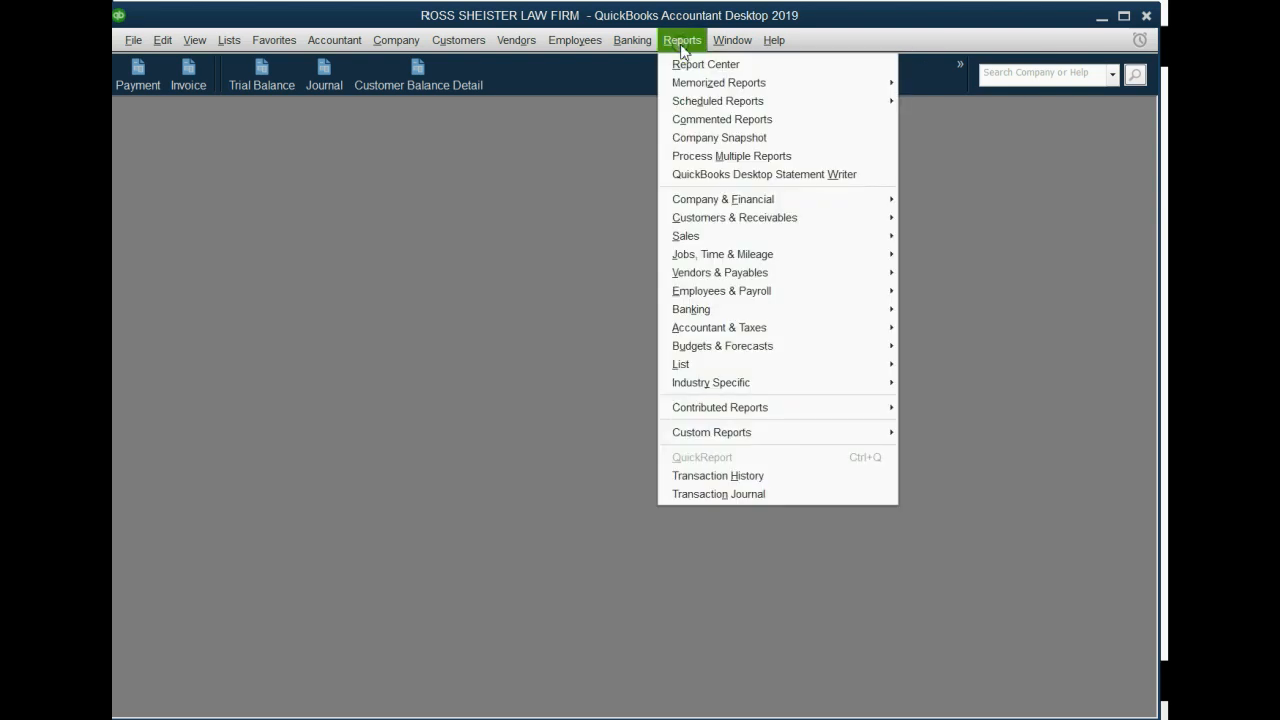
mouse_move(757, 219)
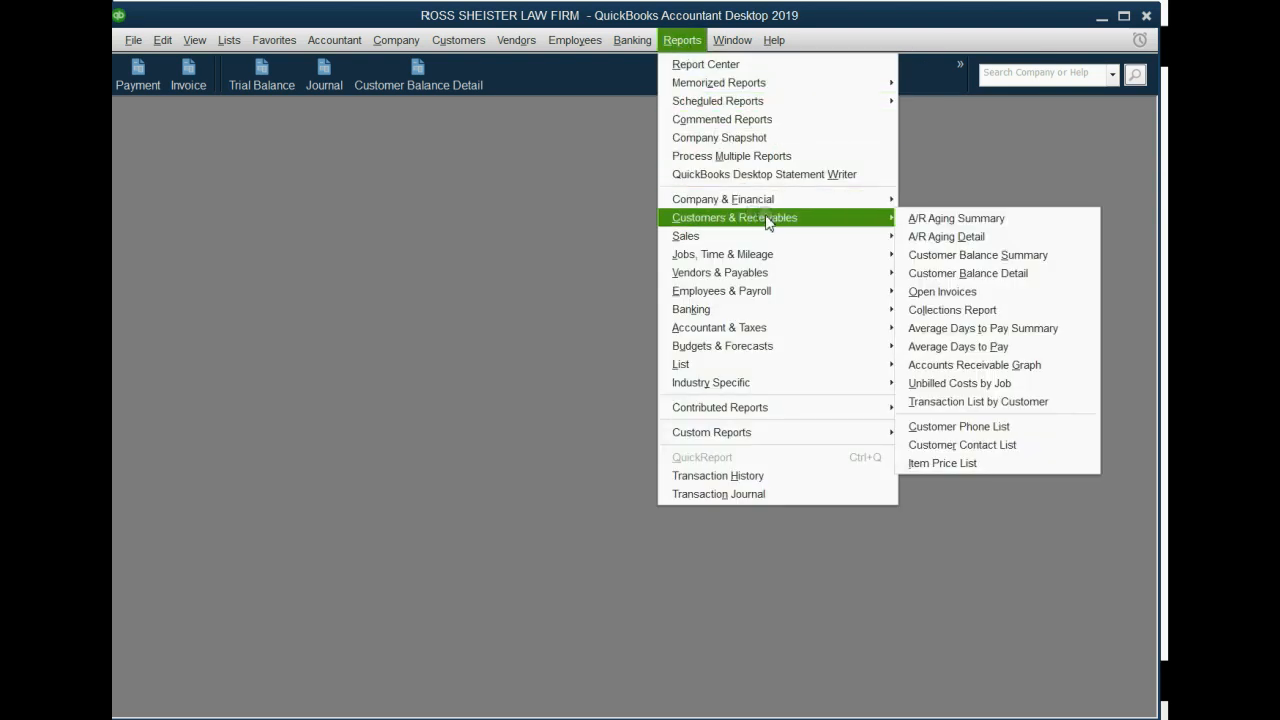
left_click(918, 291)
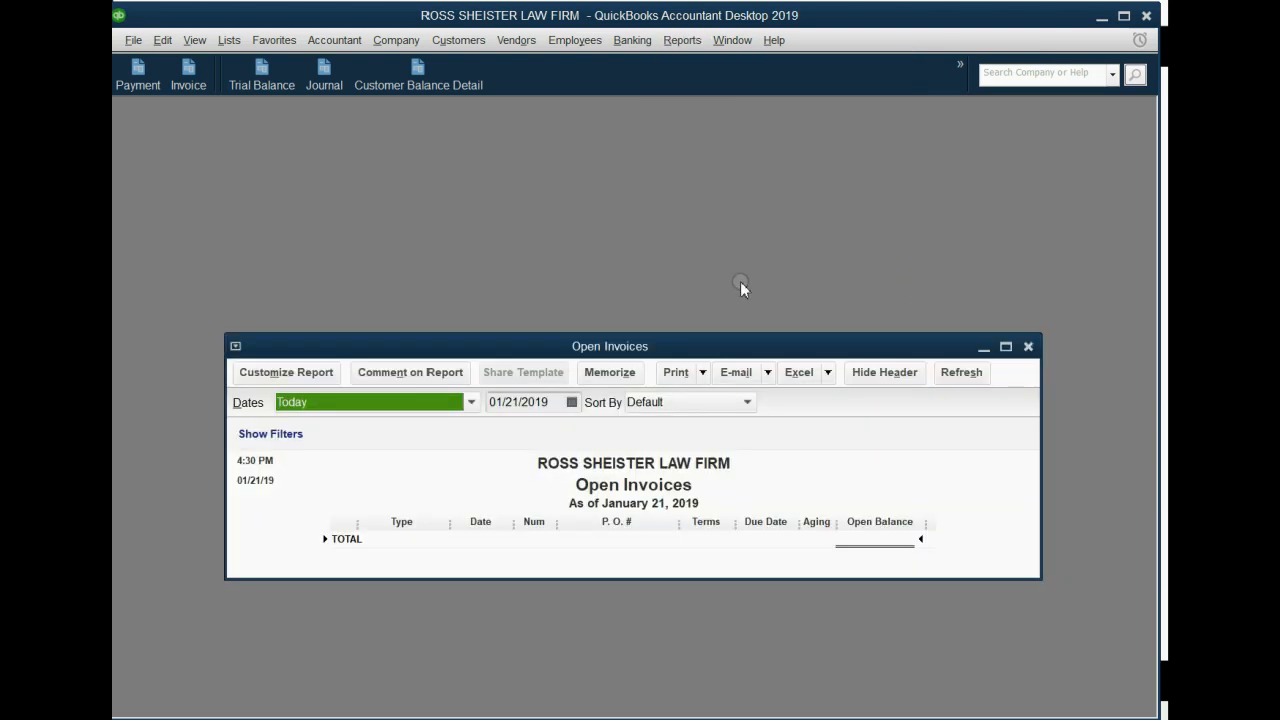
left_click_drag(737, 340, 705, 184)
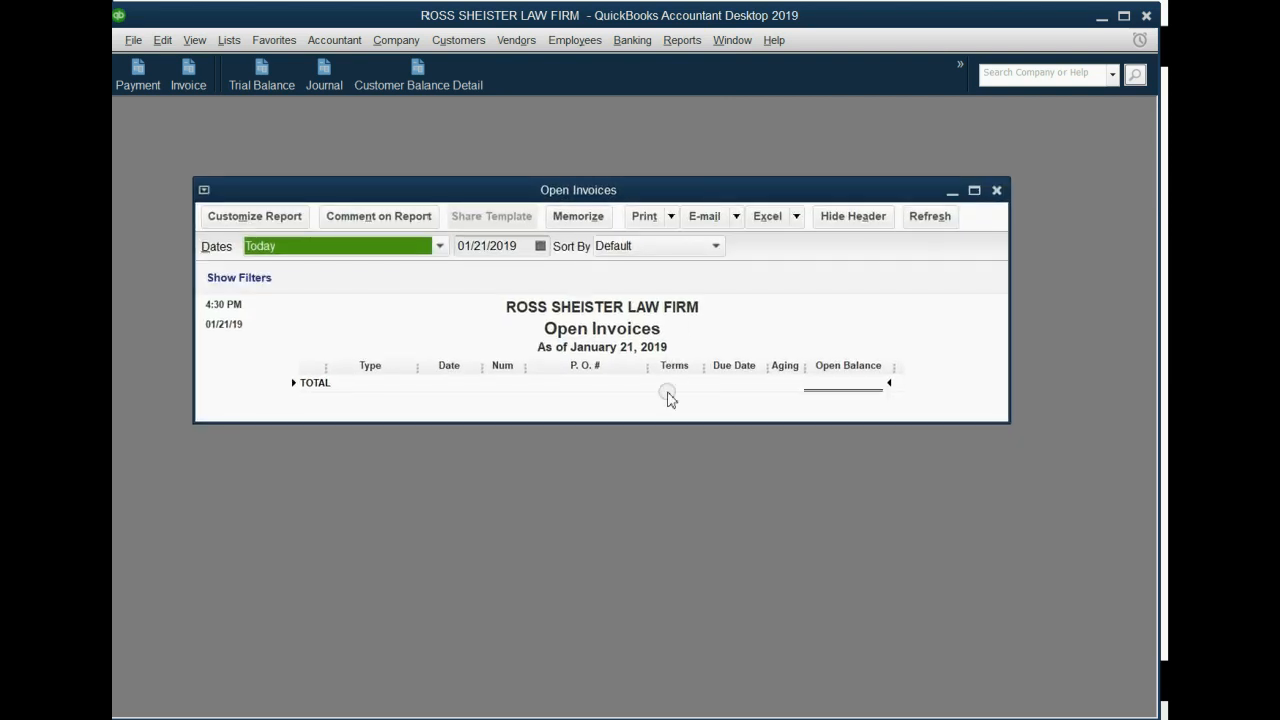
left_click_drag(662, 422, 666, 588)
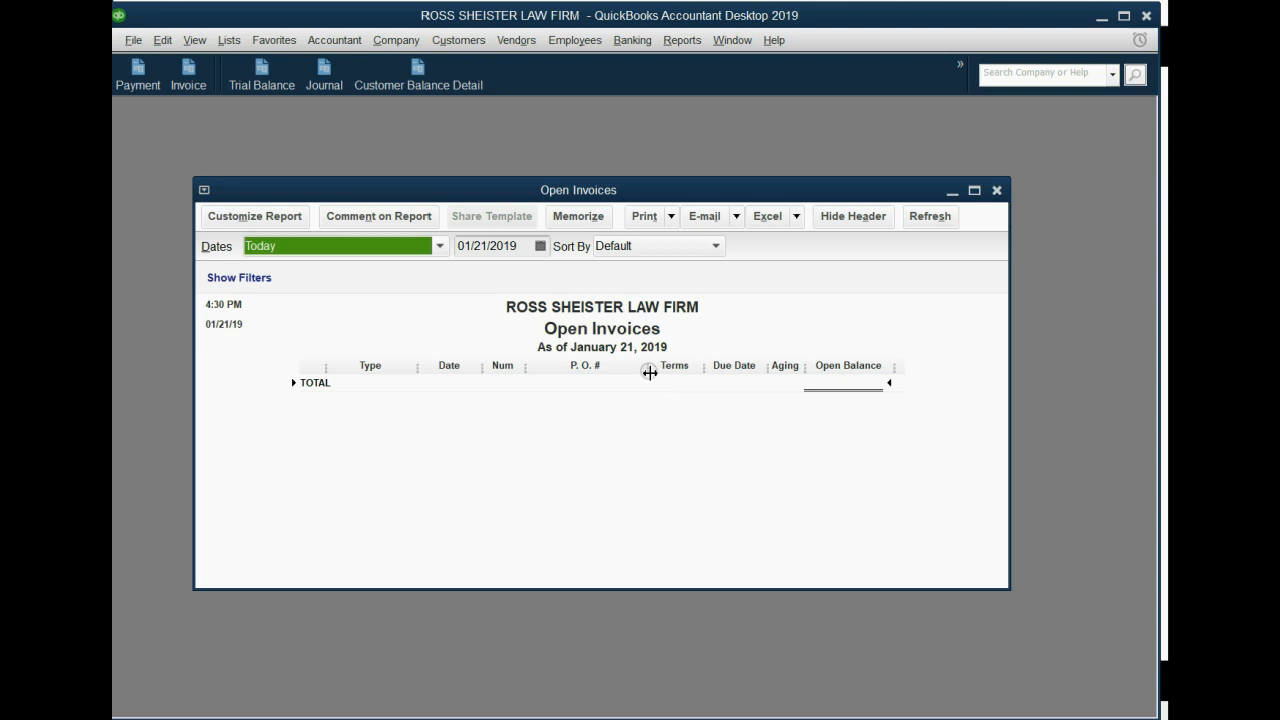
- Remove the P. O. # column from the Open Invoices report and set its date range to All
left_click_drag(649, 372, 525, 373)
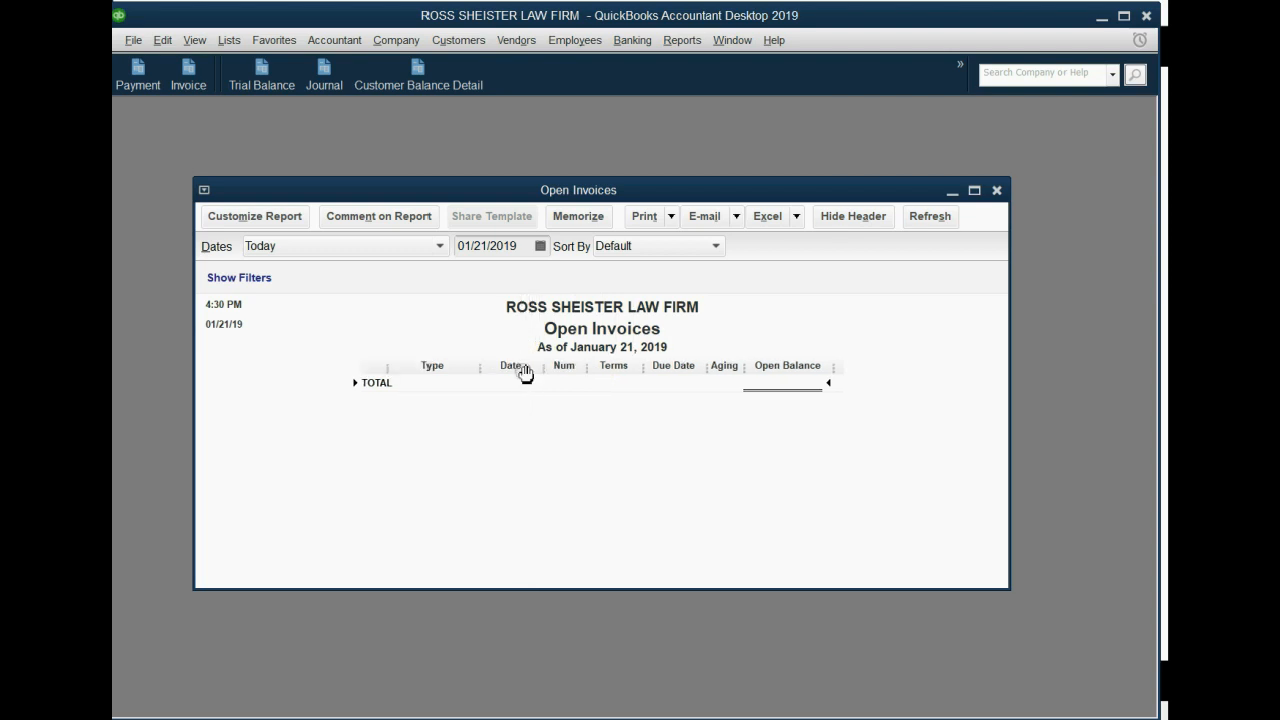
left_click(386, 248)
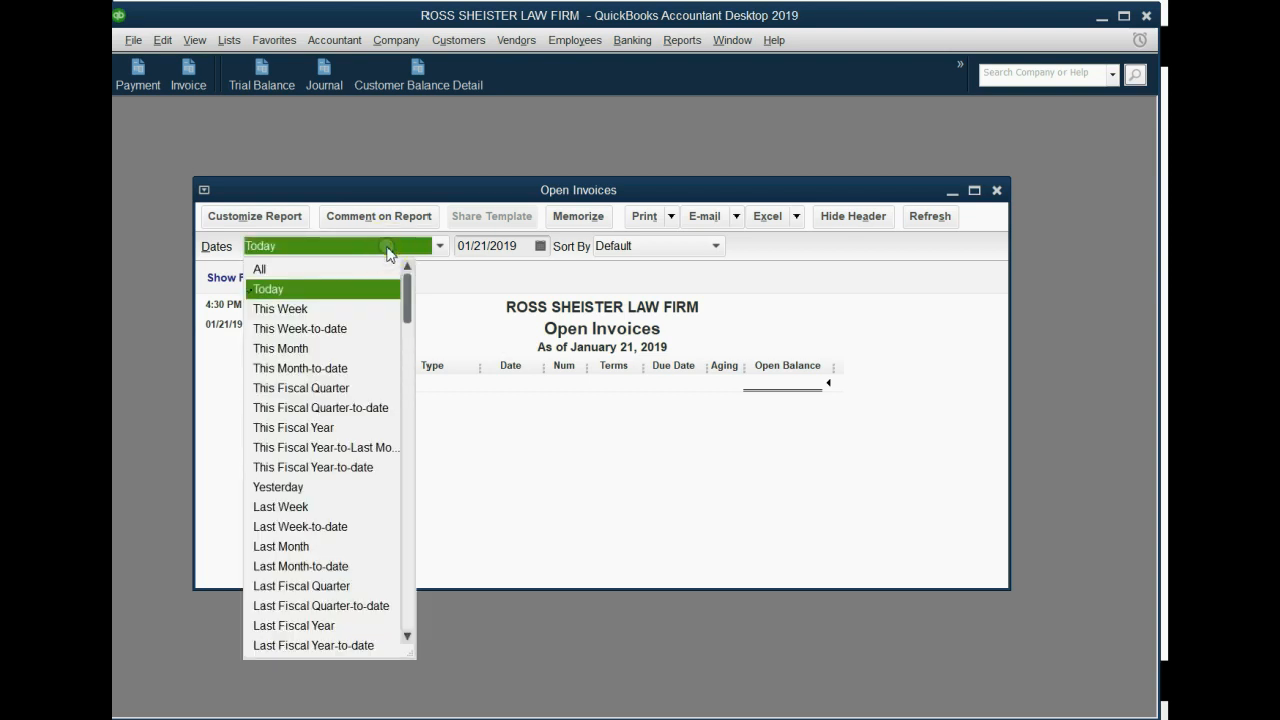
left_click(372, 269)
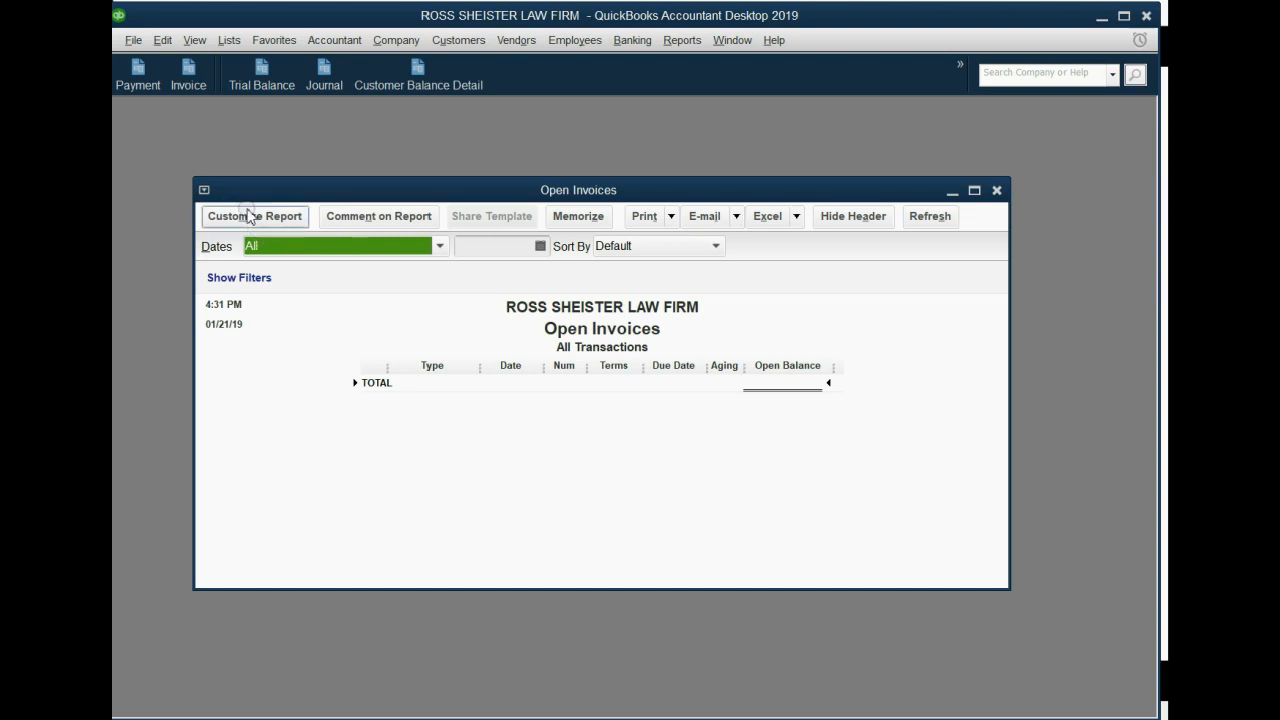
- Add the Open Invoices report to the icon bar under its default label and close the report
left_click(185, 40)
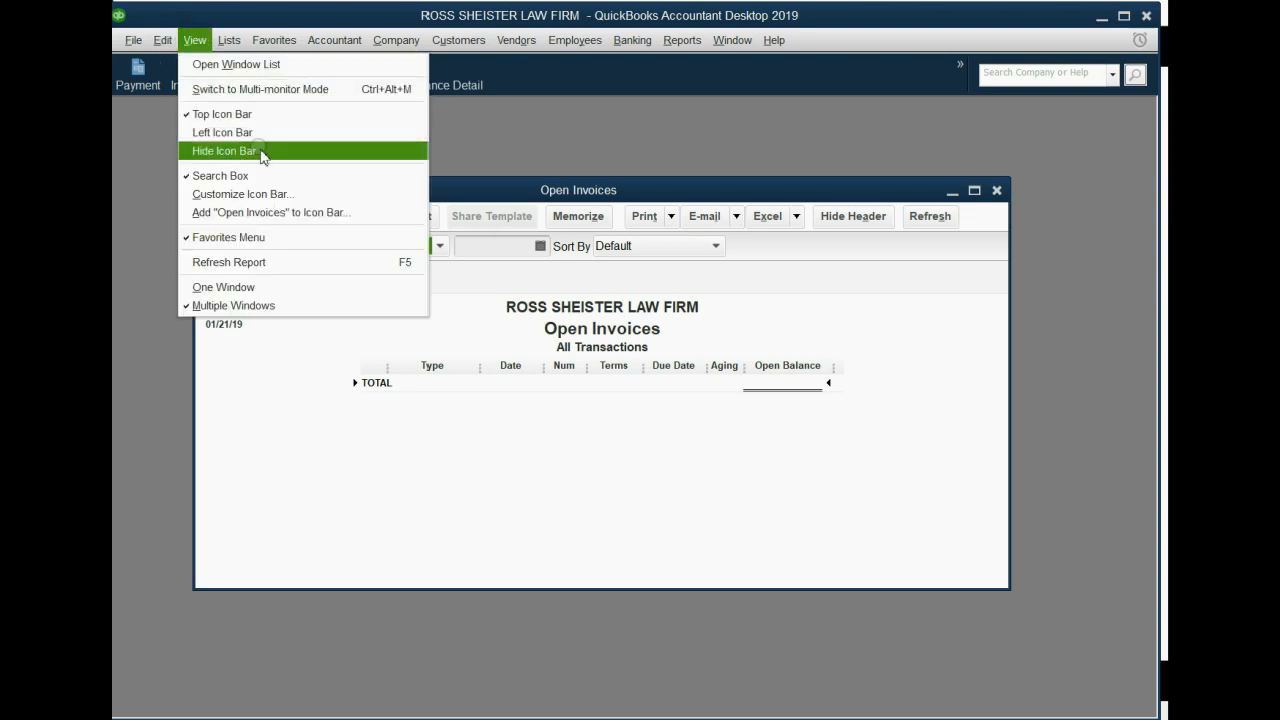
left_click(292, 213)
left_click(515, 182)
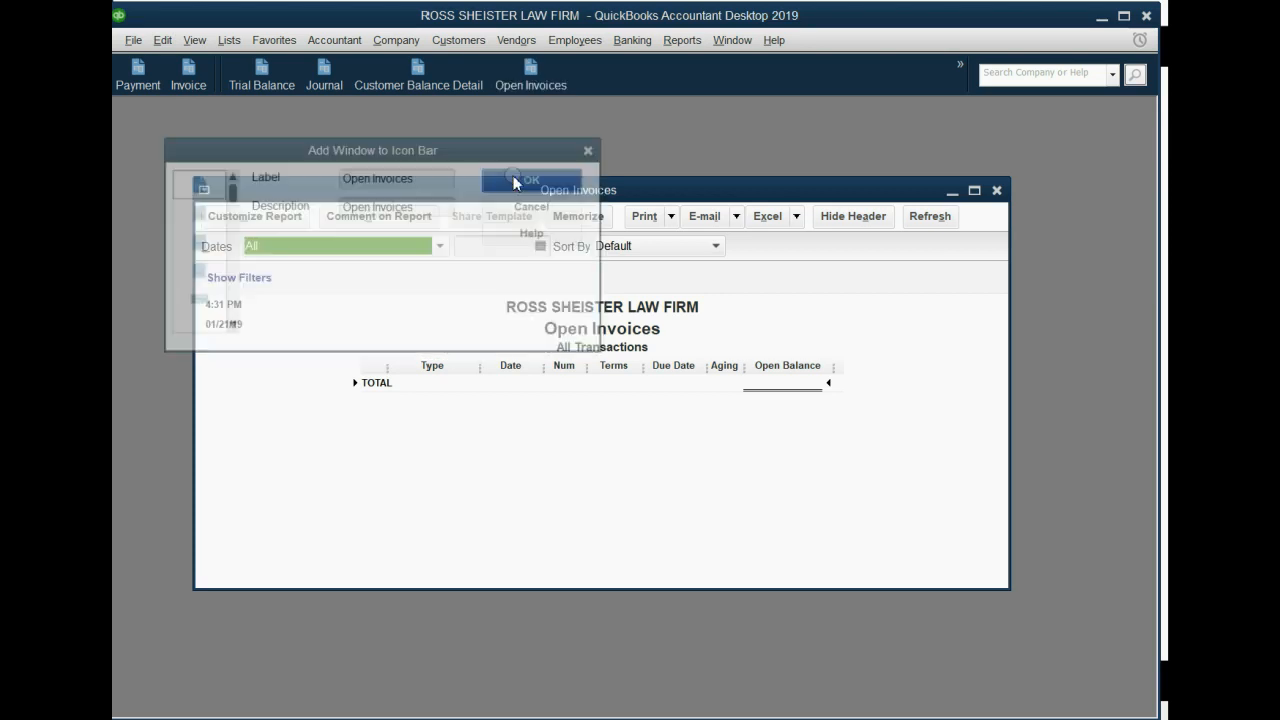
left_click(996, 190)
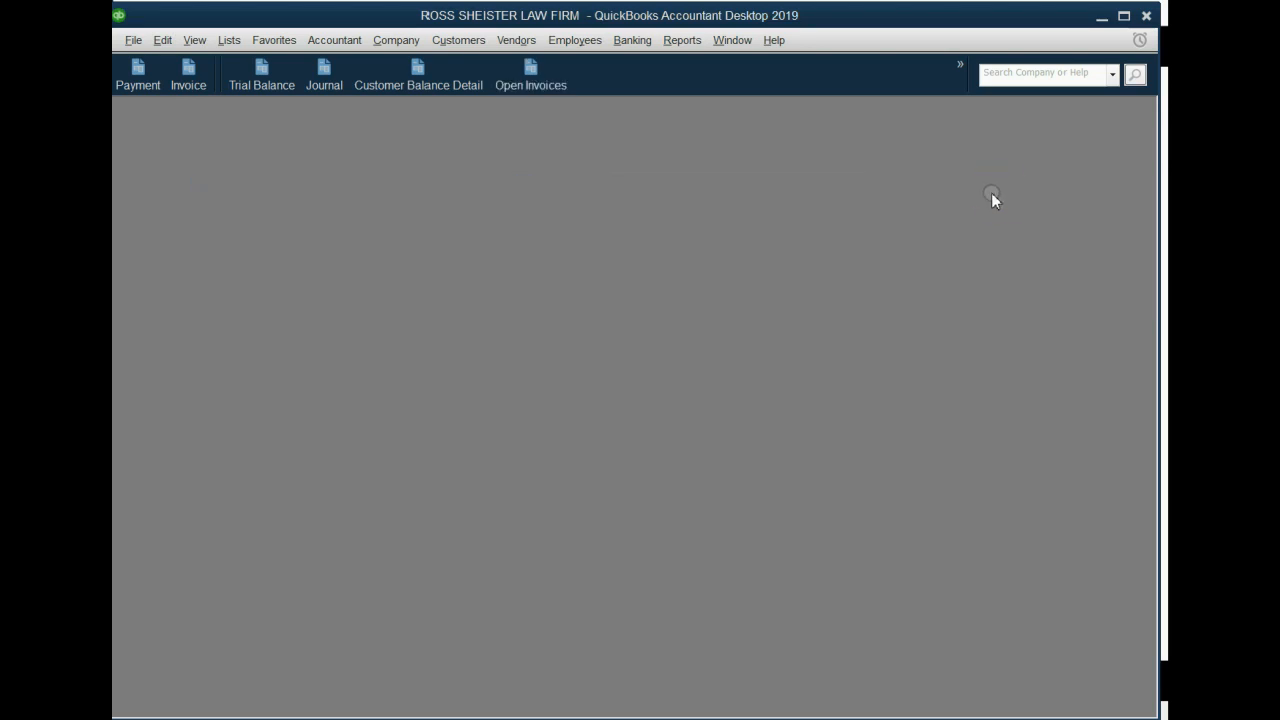